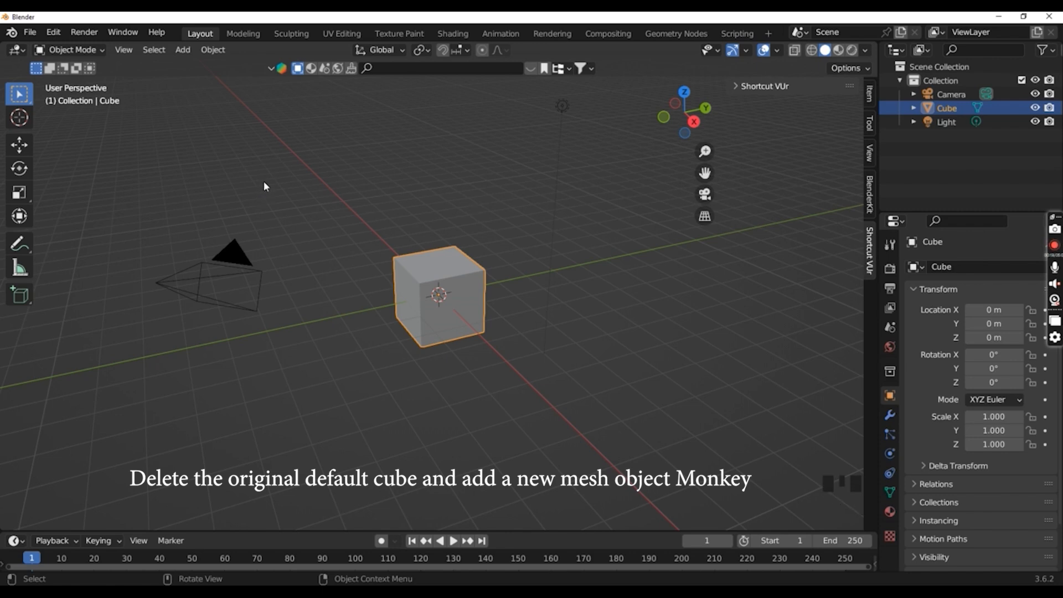
Step: Delete the default cube from the scene
left_click(264, 181)
left_click(432, 287)
key("d")
left_click(431, 285)
right_click(430, 282)
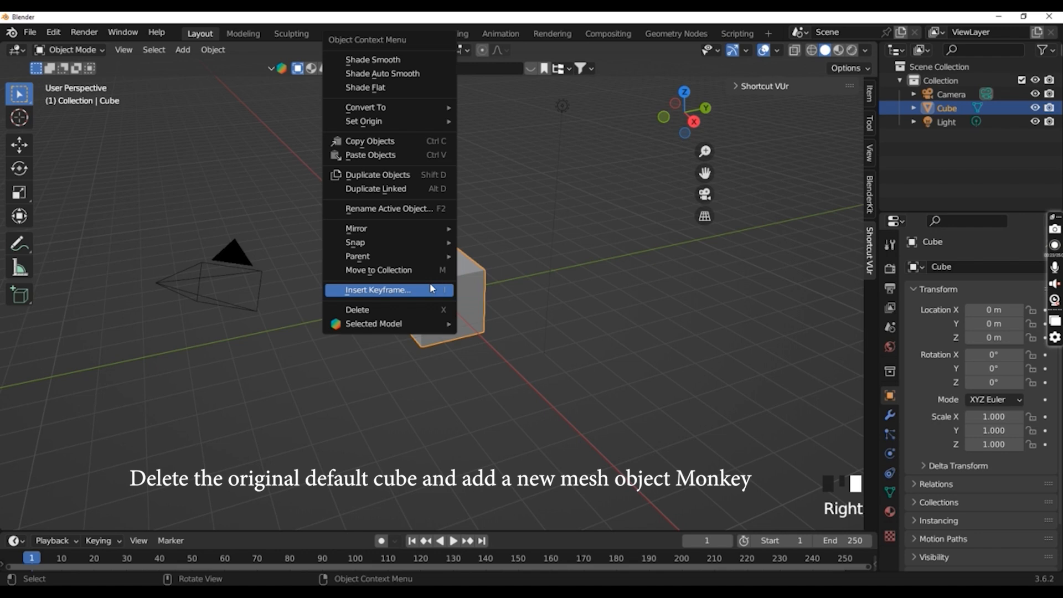
left_click(369, 311)
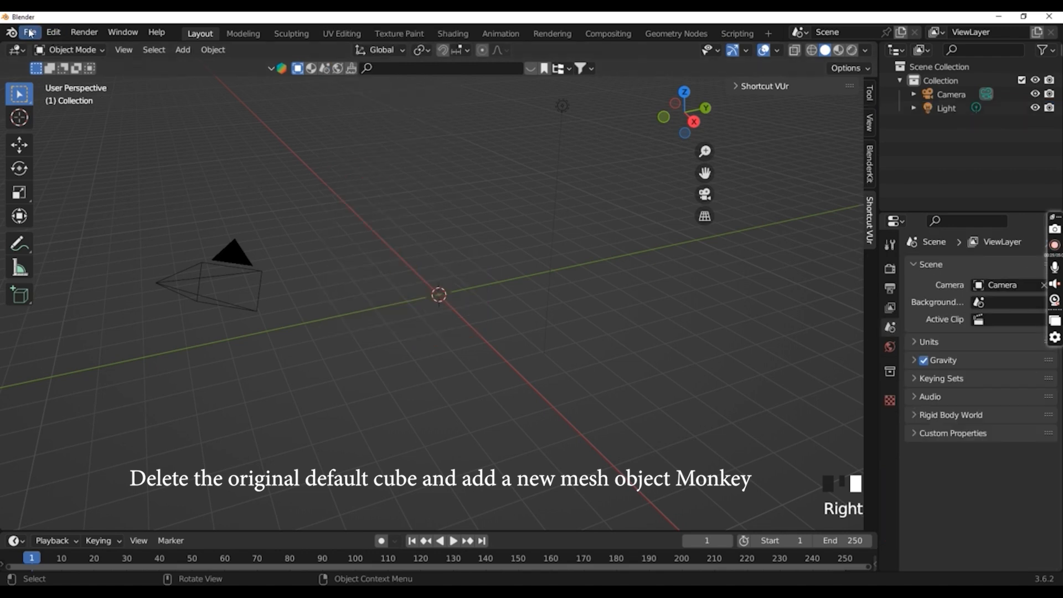
Step: Add a Monkey mesh at the scene origin and view it from the front
left_click(182, 50)
mouse_move(199, 66)
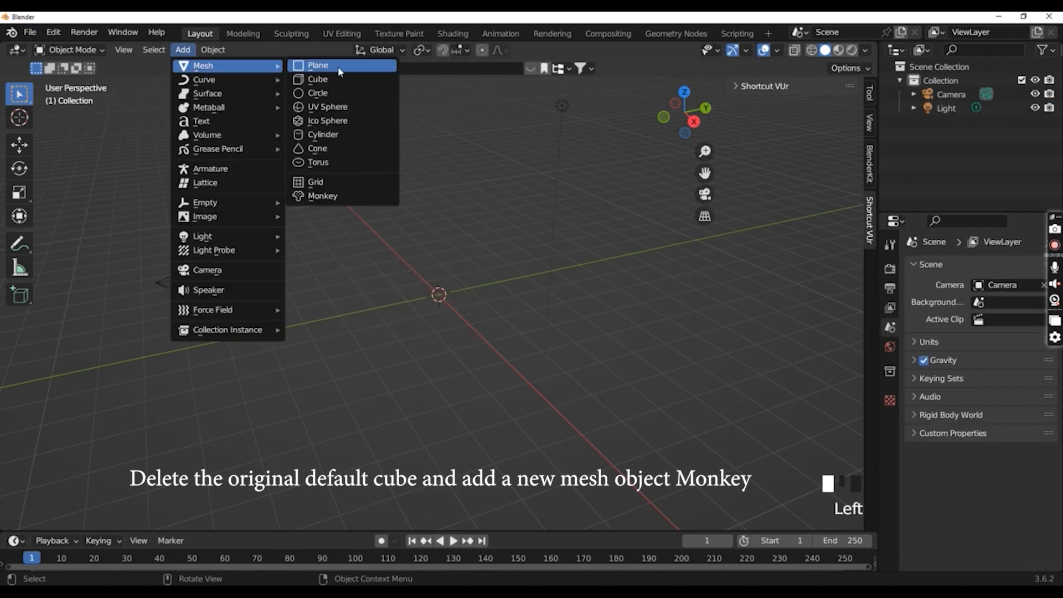
left_click(344, 197)
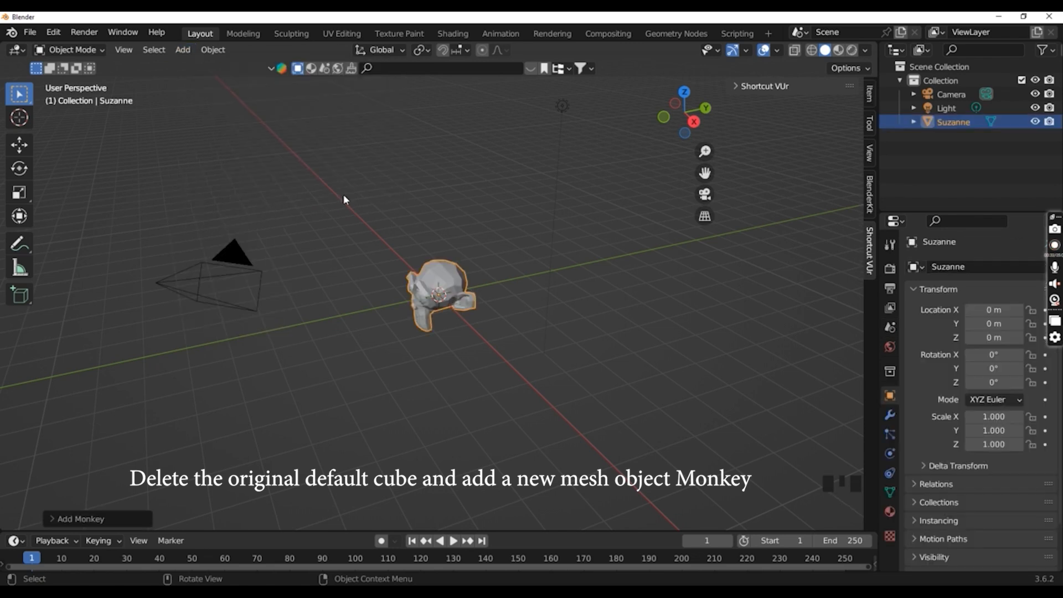
middle_click_drag(430, 308, 533, 315)
middle_click_drag(532, 316, 545, 316)
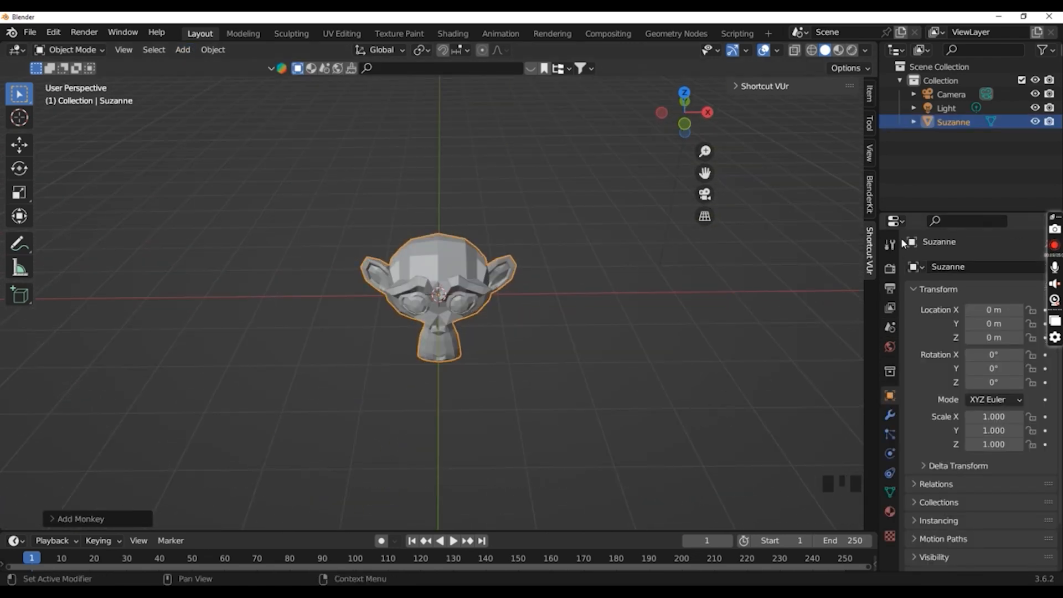
Step: Set the render engine to Cycles and the render device to GPU Compute
left_click(890, 269)
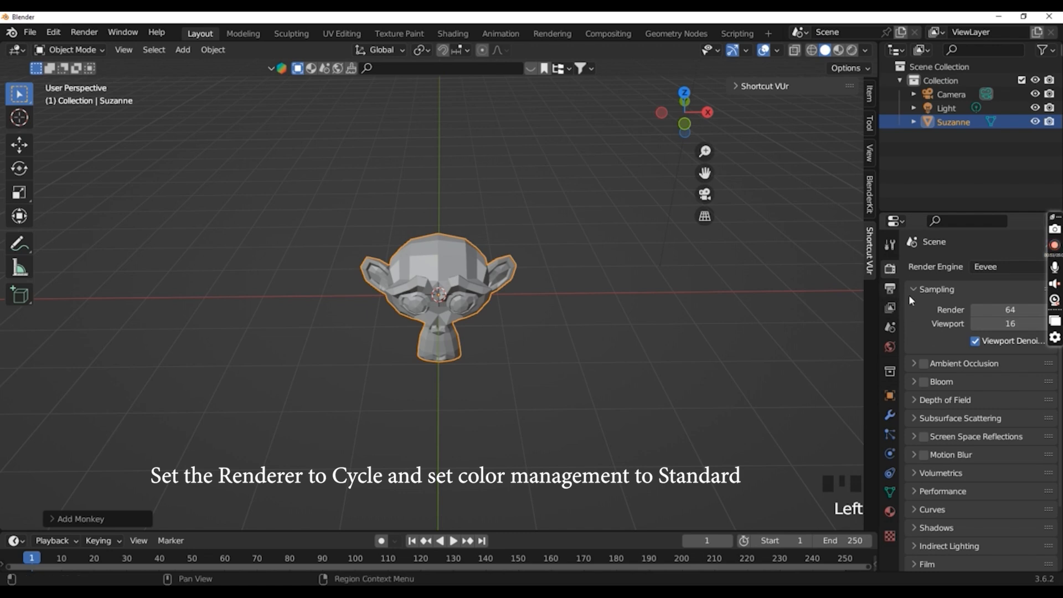
scroll(932, 291, "up", 2)
left_click(997, 267)
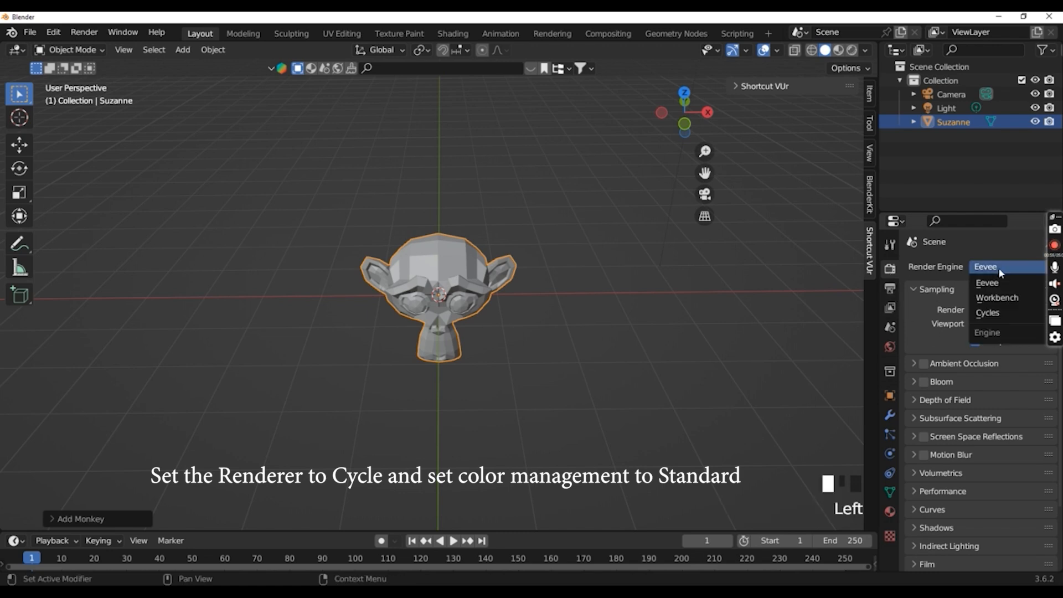
left_click(998, 312)
left_click(980, 301)
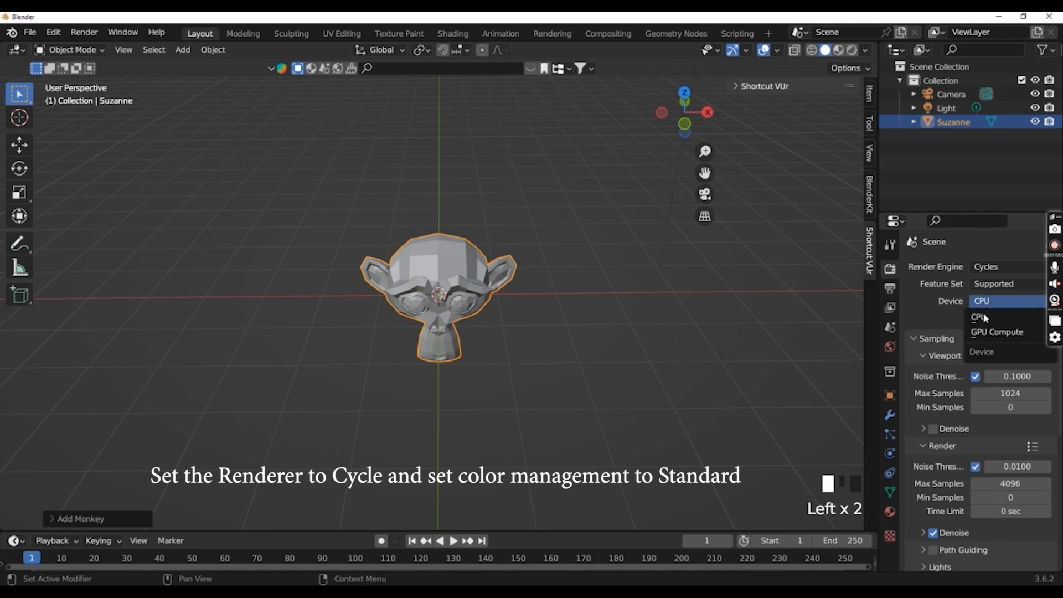
left_click(984, 332)
Step: Set the scene's color management view transform to Standard
scroll(945, 410, "down", 15)
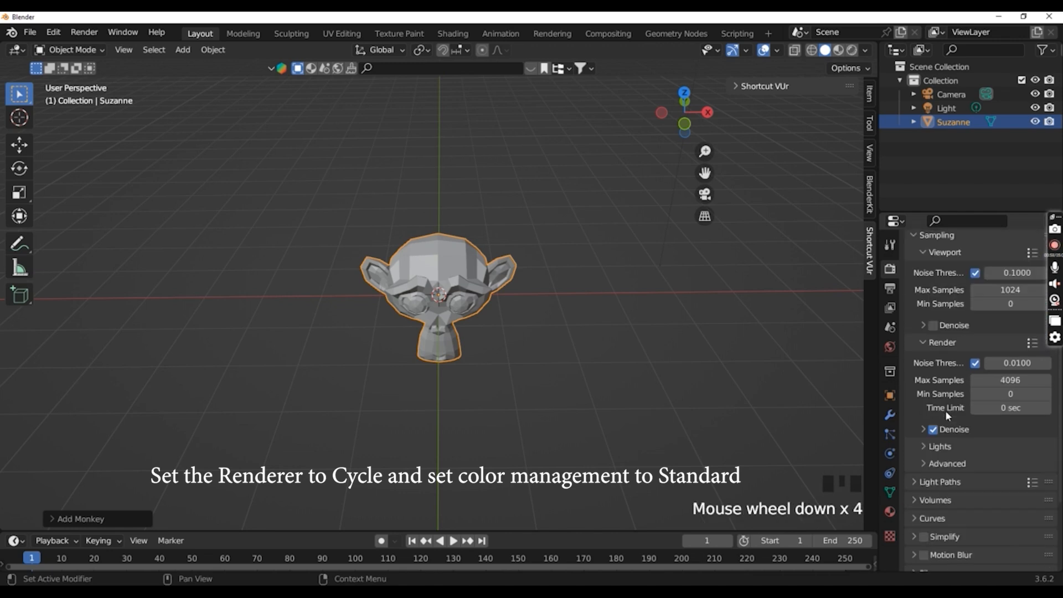
left_click(922, 565)
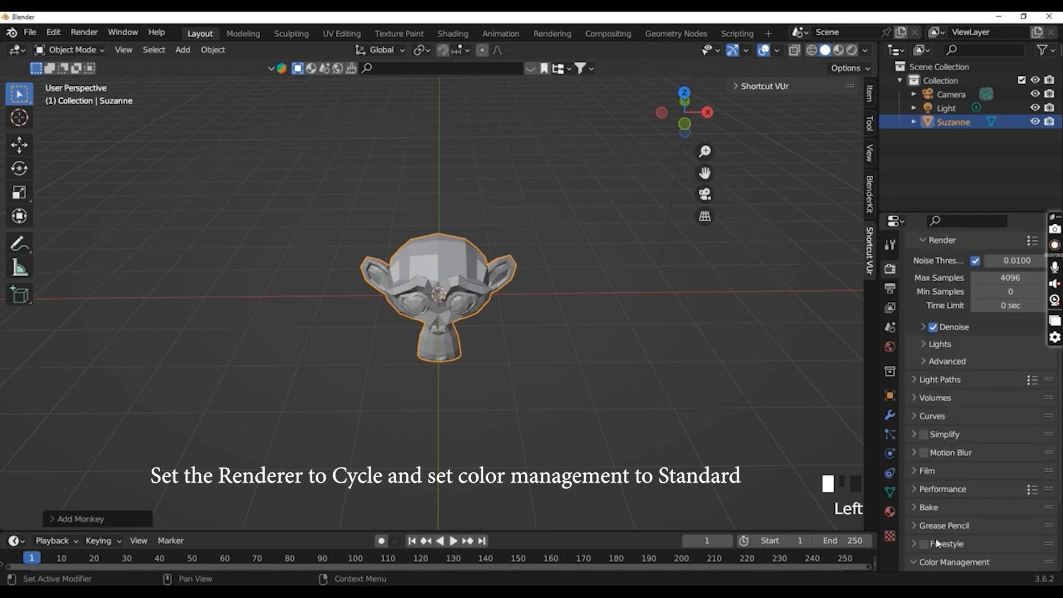
scroll(969, 478, "down", 4)
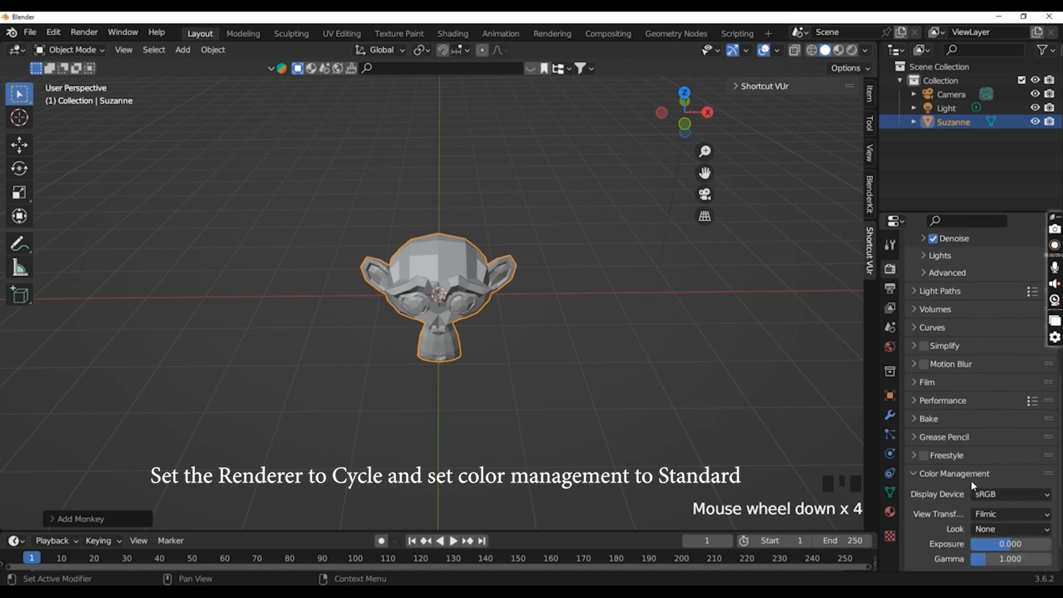
left_click(1005, 512)
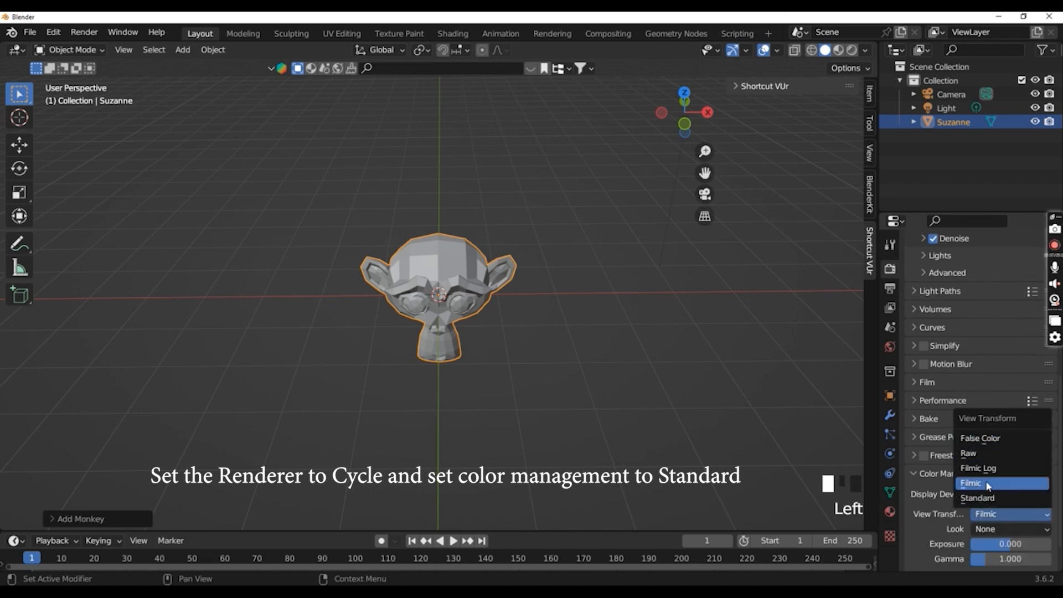
left_click(977, 497)
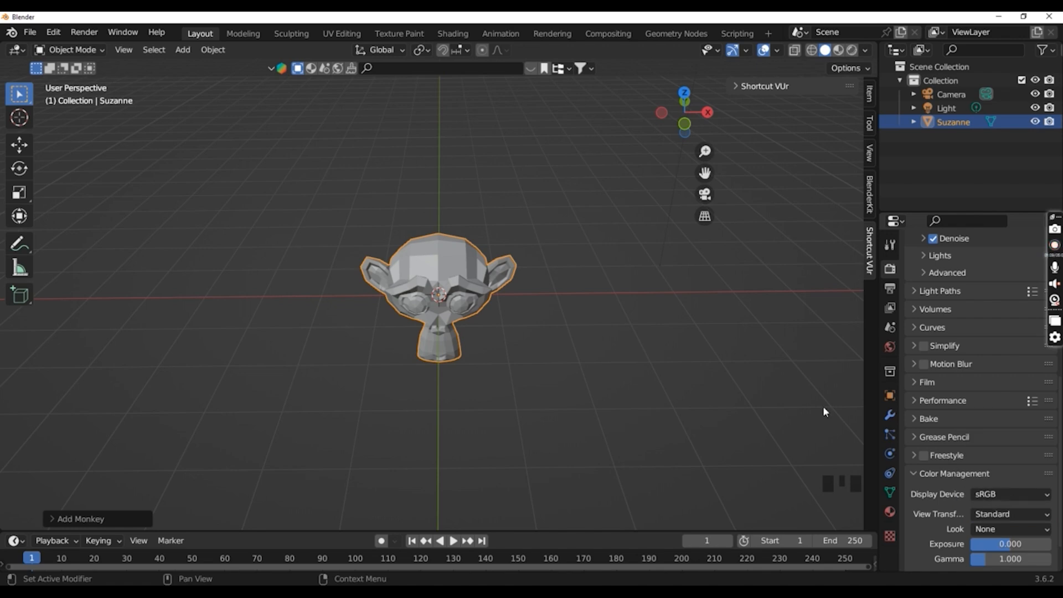
Step: Assign an RGB input to the color of the world's background surface
left_click(890, 326)
left_click(890, 346)
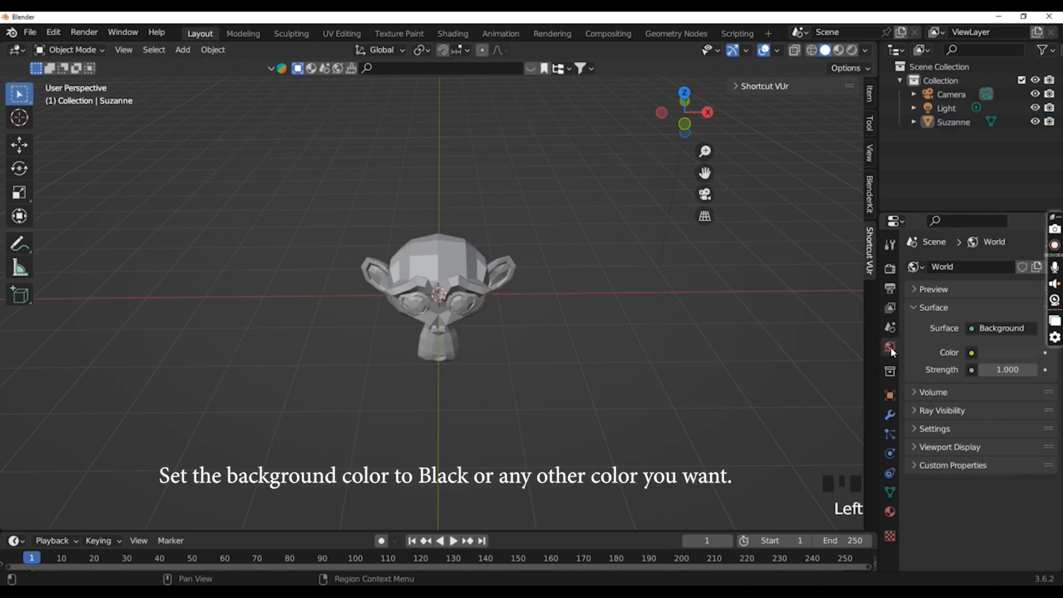
left_click(971, 353)
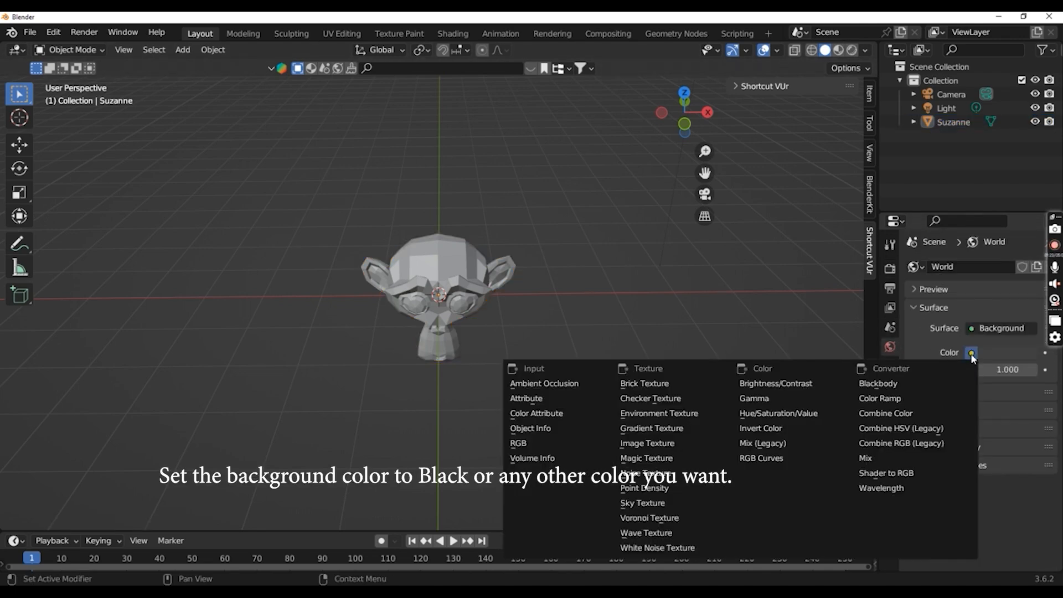
left_click(521, 444)
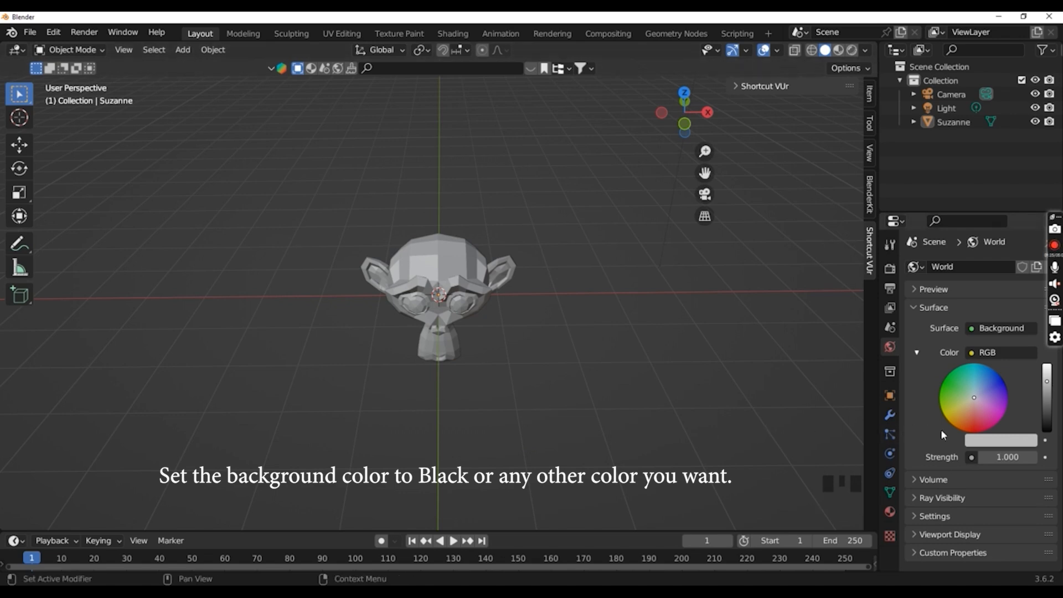
Step: Make the world background black by setting its red, green and blue values to 0
left_click(991, 441)
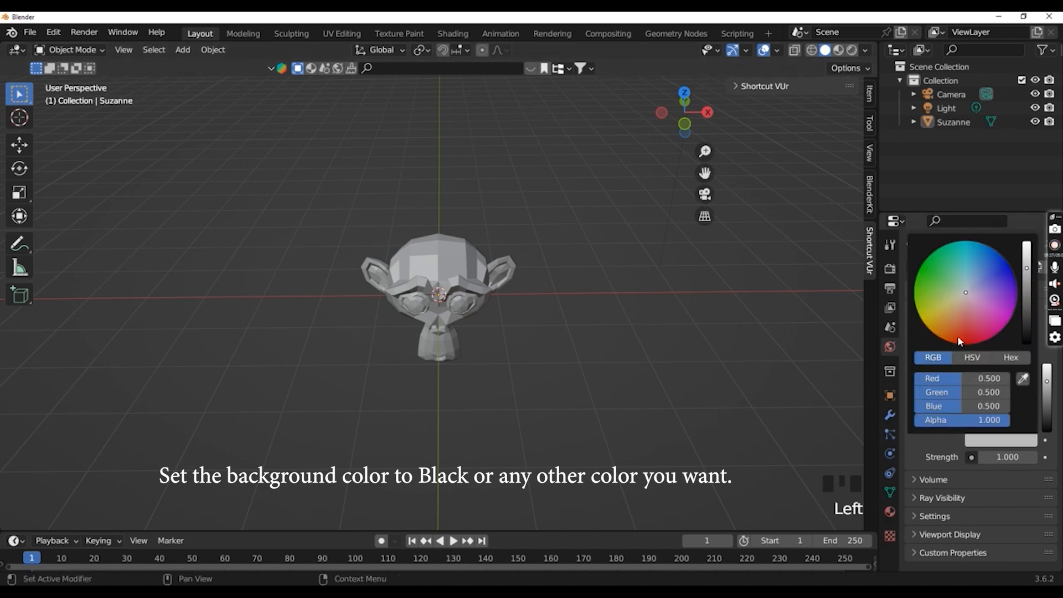
left_click(979, 378)
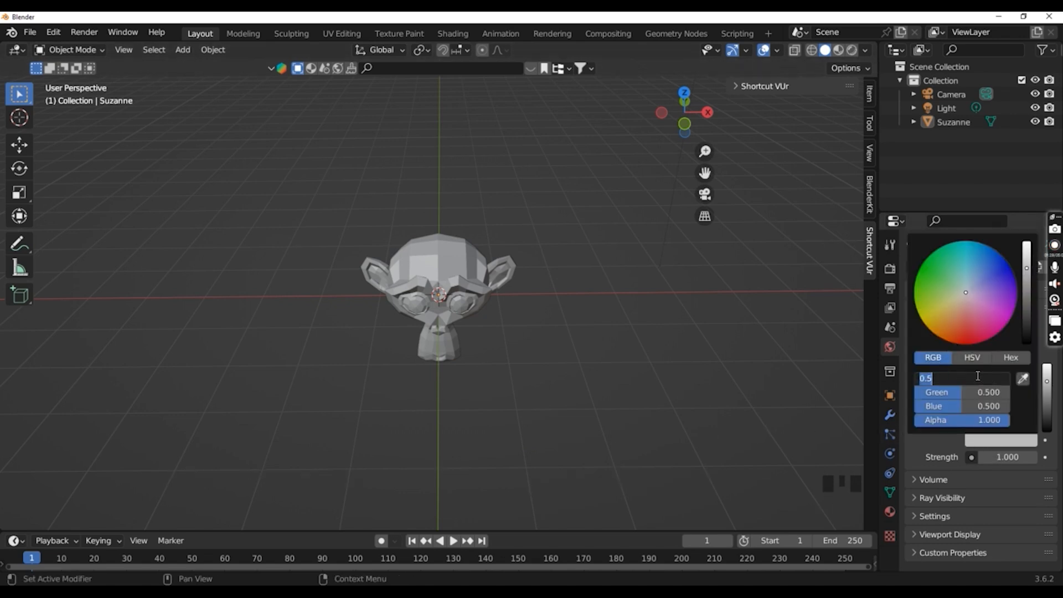
type("0")
key("Return")
left_click(987, 393)
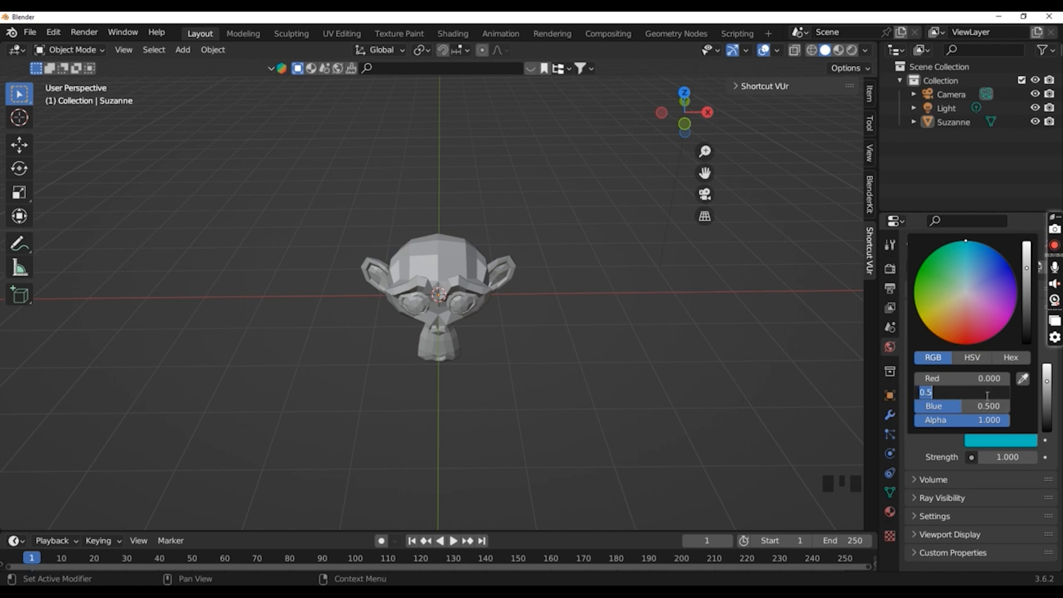
type("0")
key("Return")
left_click(987, 406)
type("0")
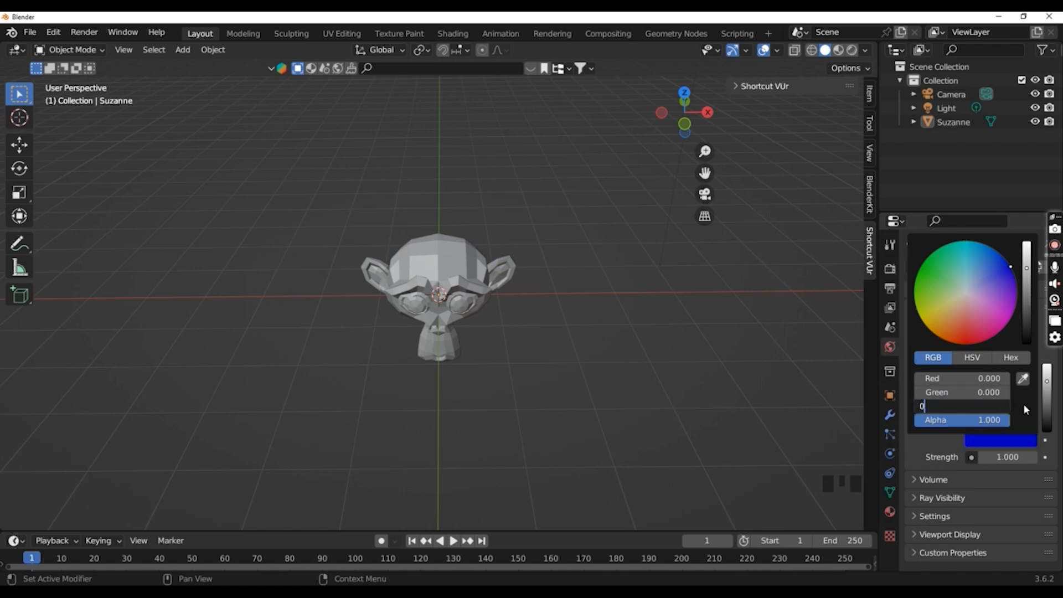
key("Return")
left_click(775, 360)
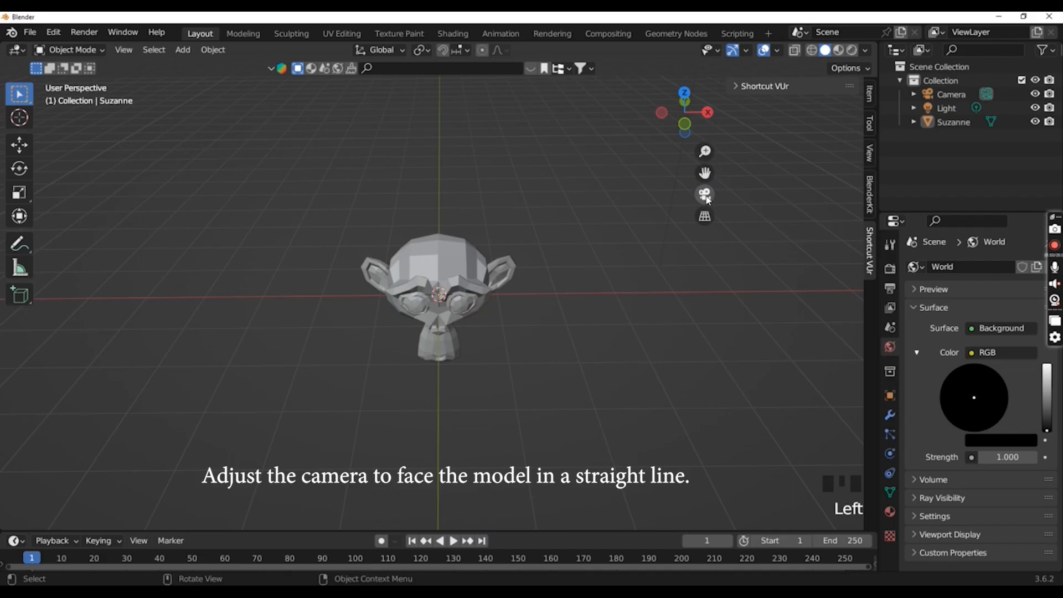
Step: Select the camera and set its X and Z locations to 0 m
left_click(706, 195)
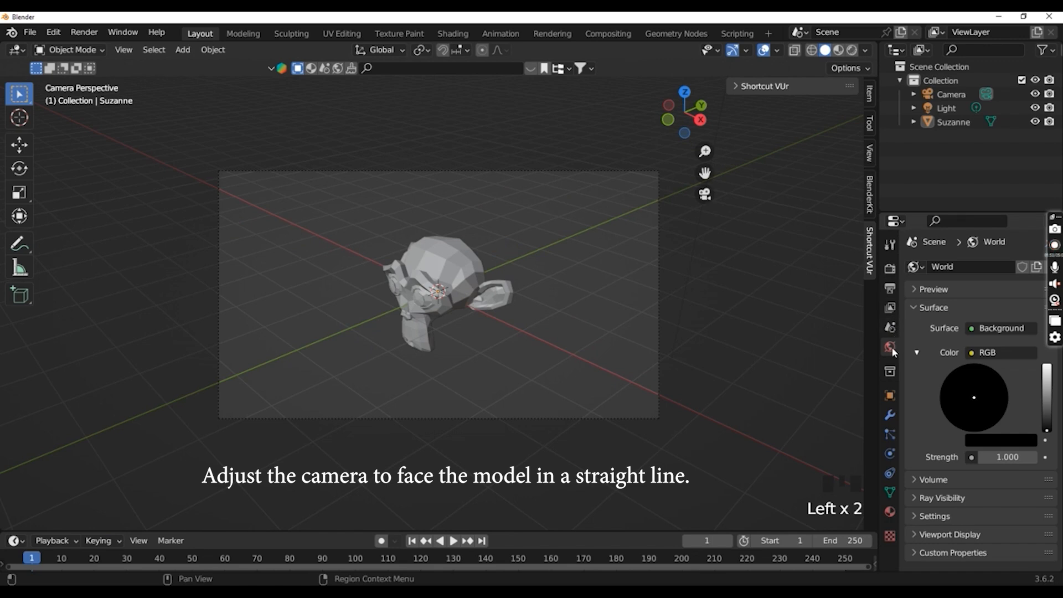
left_click(891, 397)
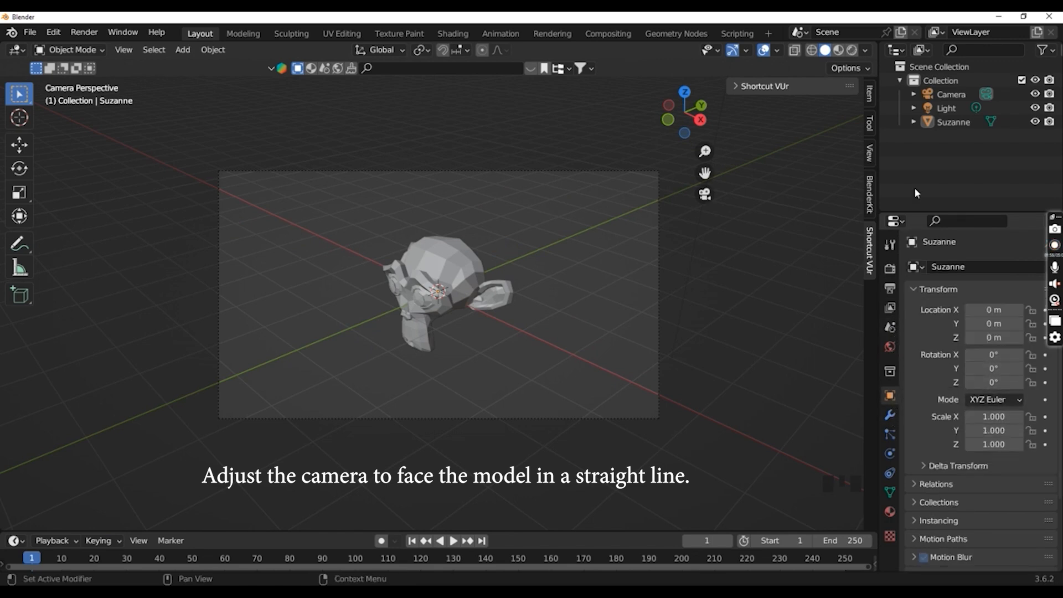
left_click(949, 95)
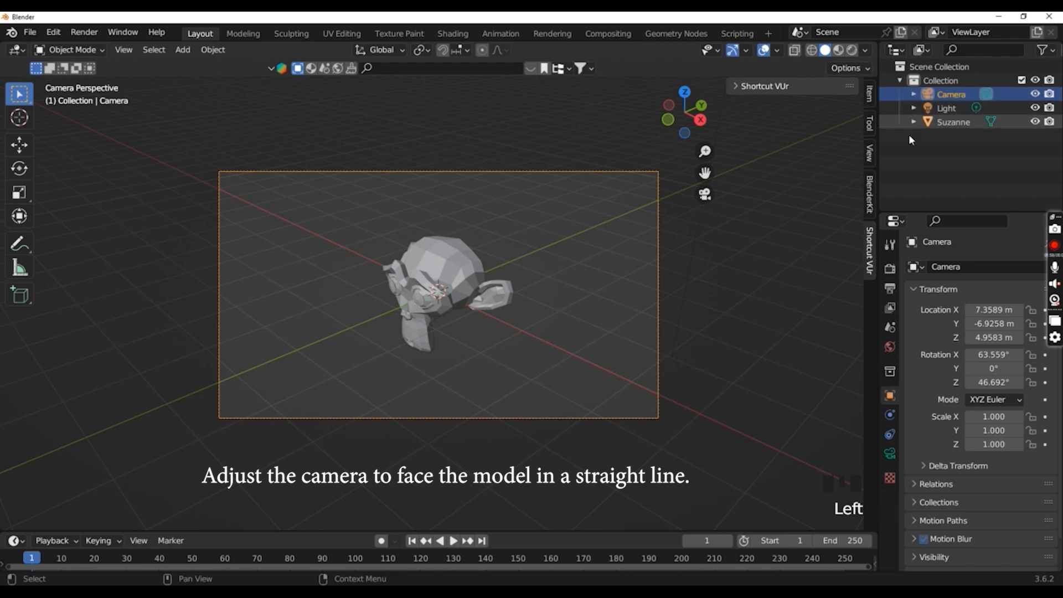
left_click(713, 192)
scroll(710, 238, "down", 7)
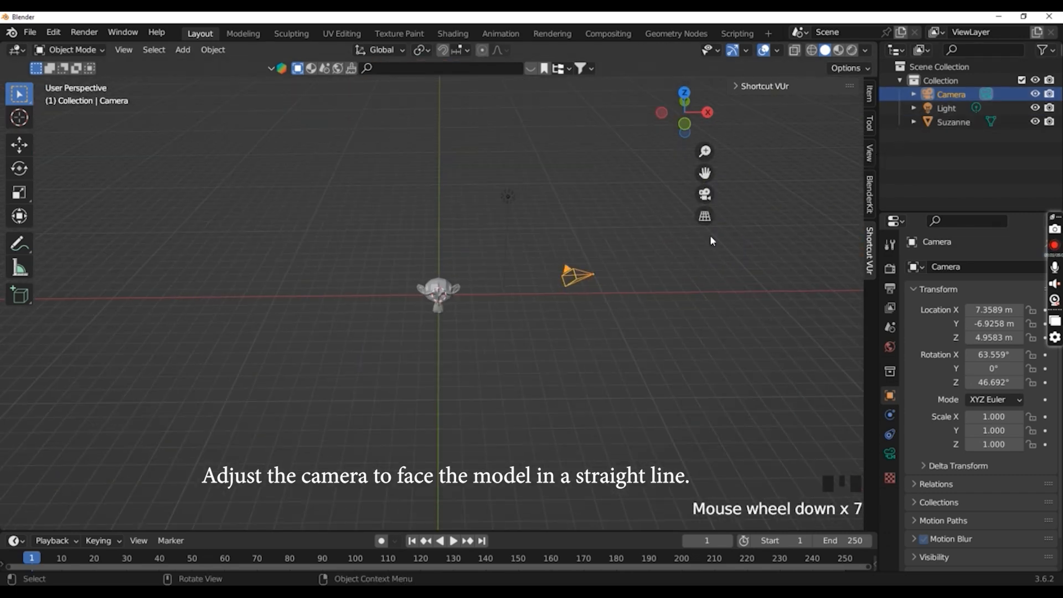
scroll(684, 286, "up", 1)
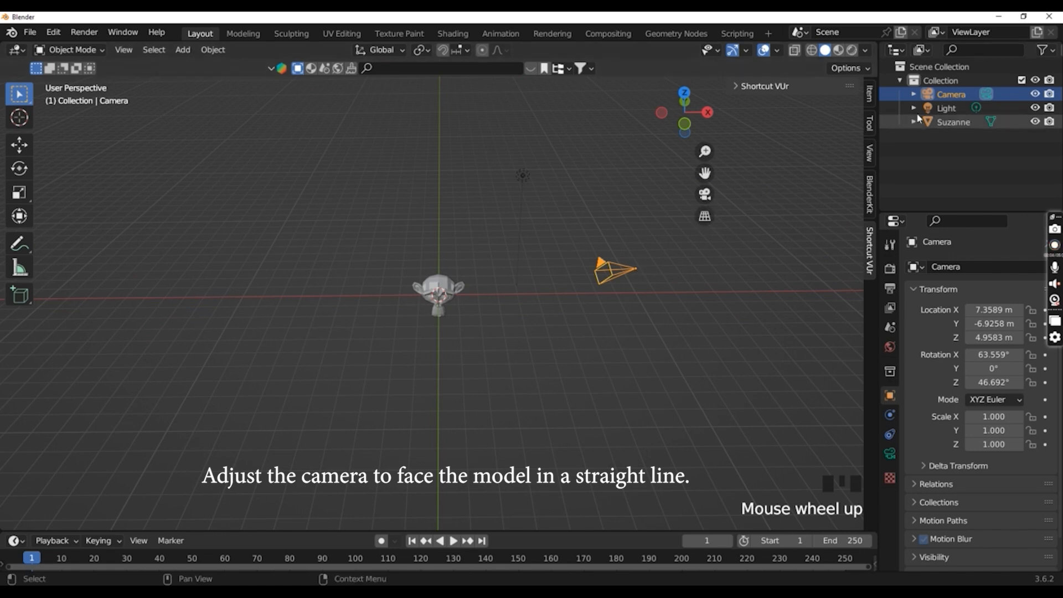
left_click(992, 309)
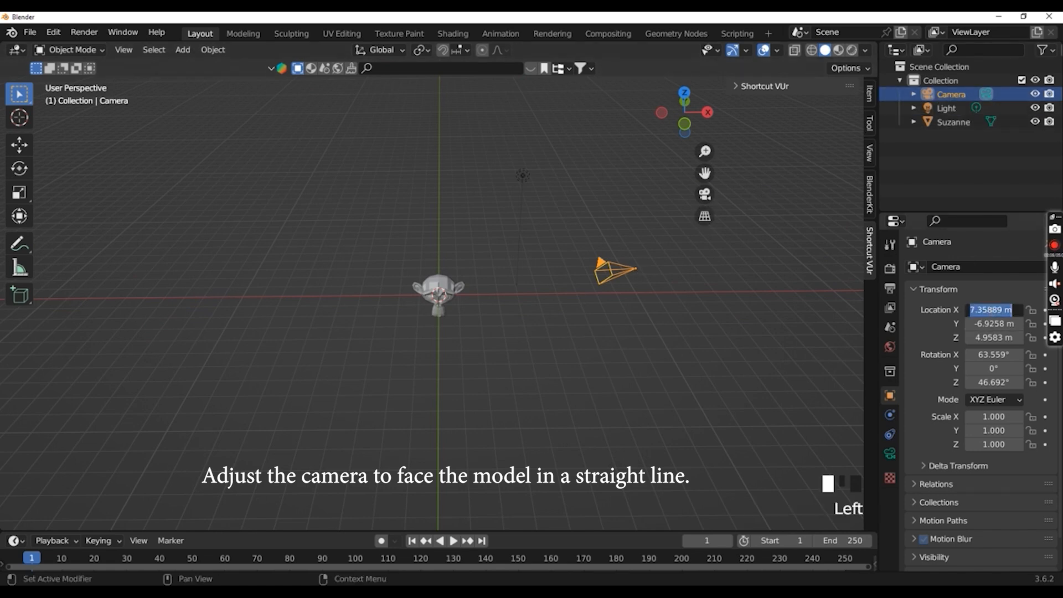
type("0")
left_click(988, 326)
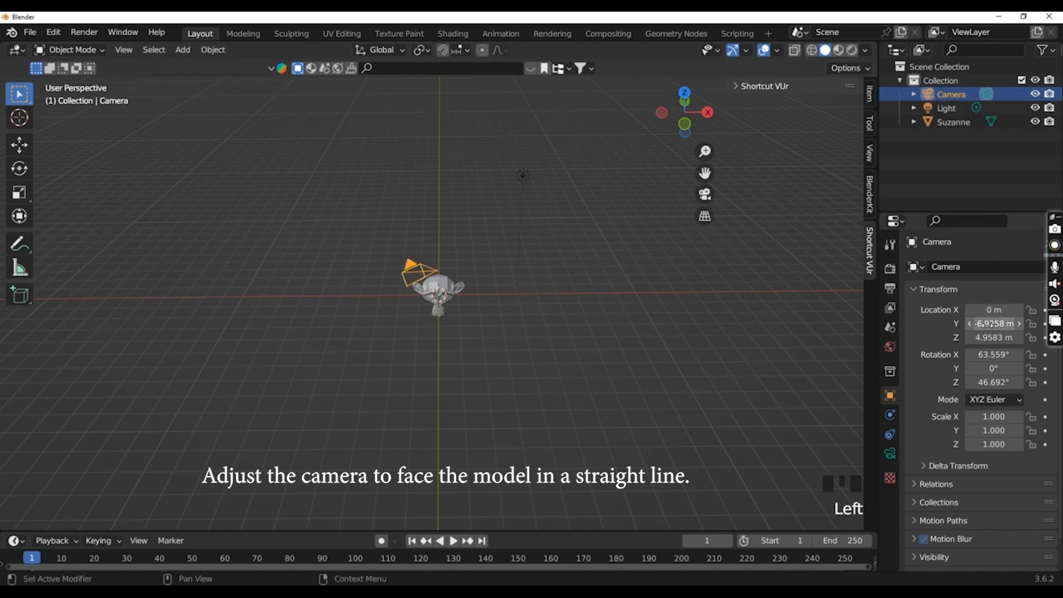
left_click(989, 335)
type("0")
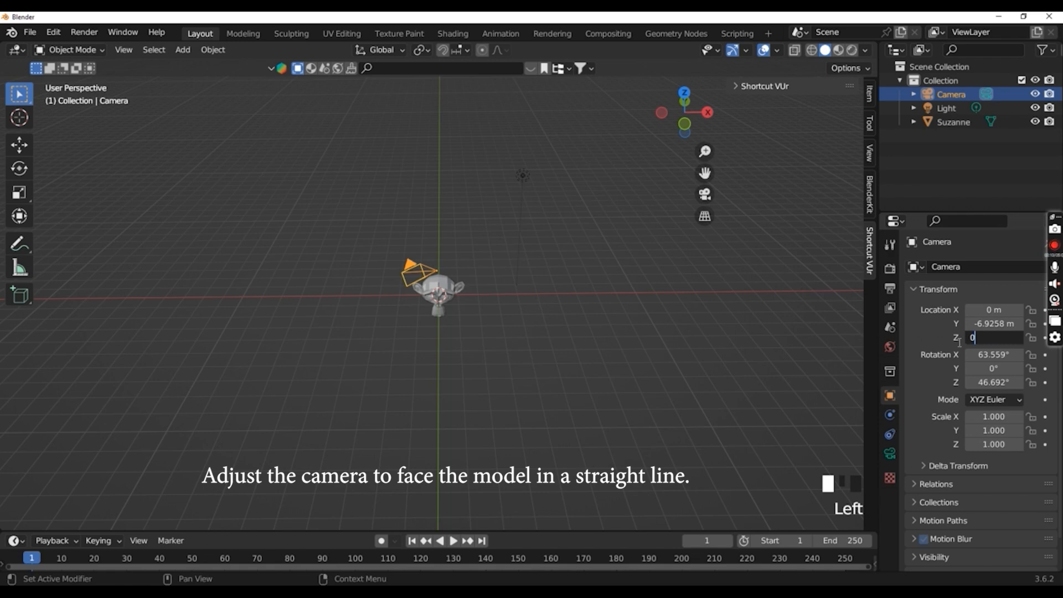
left_click(944, 338)
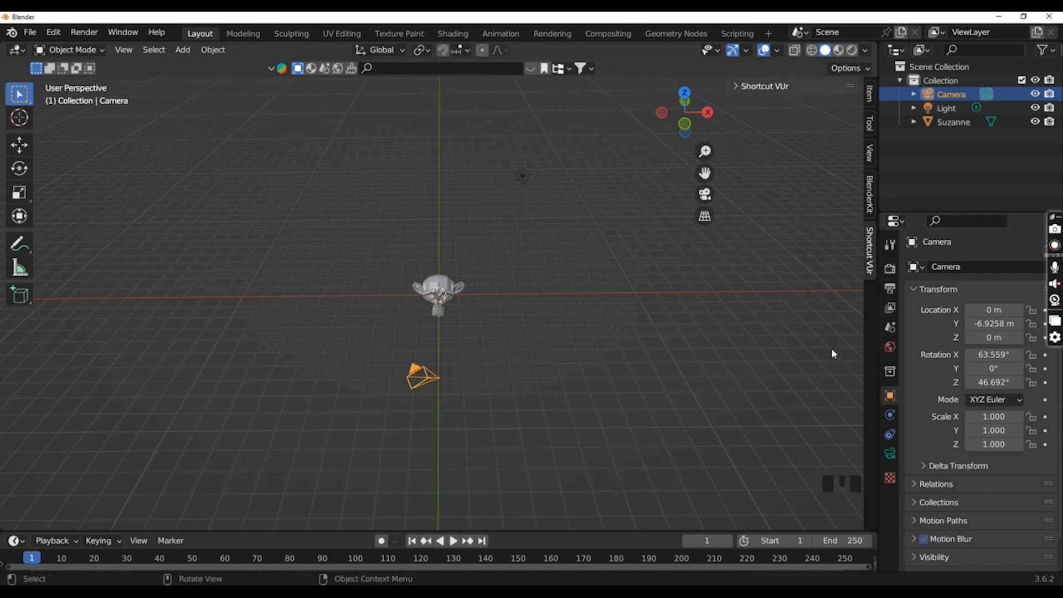
Step: Set the camera's X and Z rotations to 0°
left_click(991, 355)
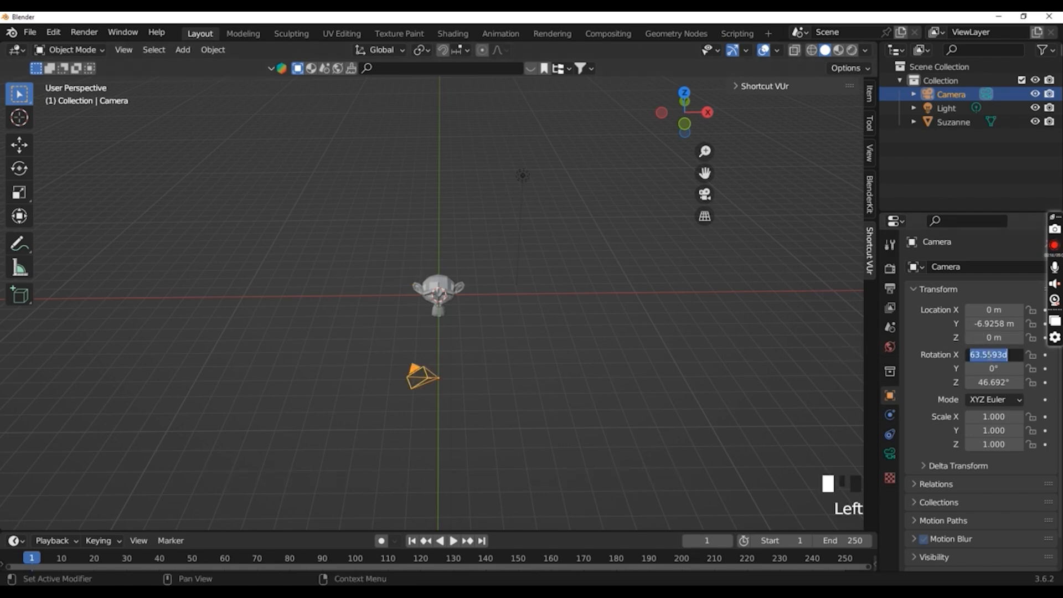
type("0")
left_click(994, 382)
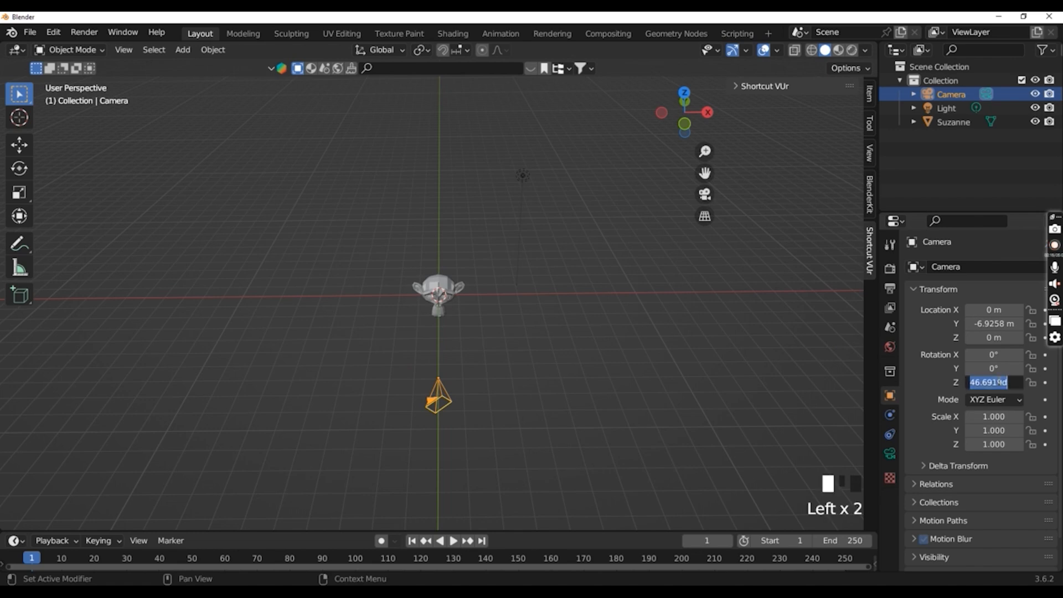
type("0")
key("Return")
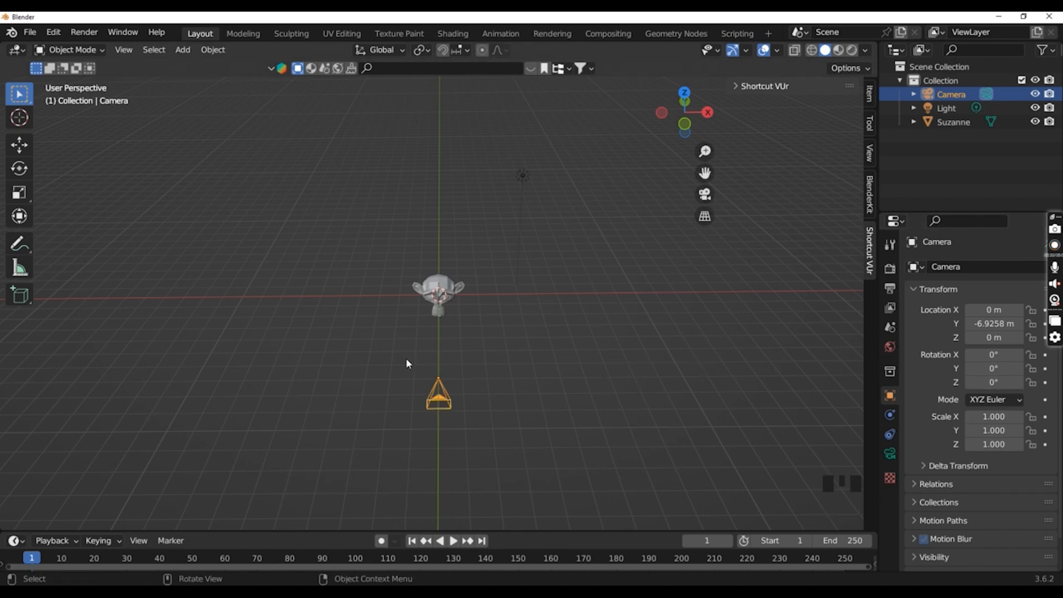
Step: Set the camera's X rotation to 90° so it faces the monkey mesh, keeping its Y and Z rotations at 0°
middle_click_drag(408, 363, 559, 343)
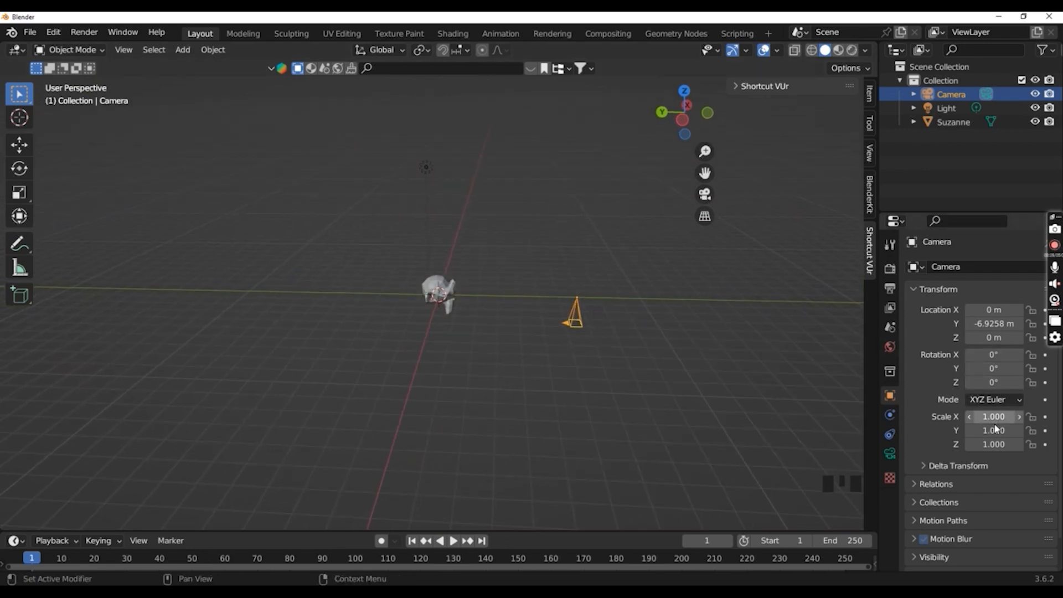
left_click(994, 382)
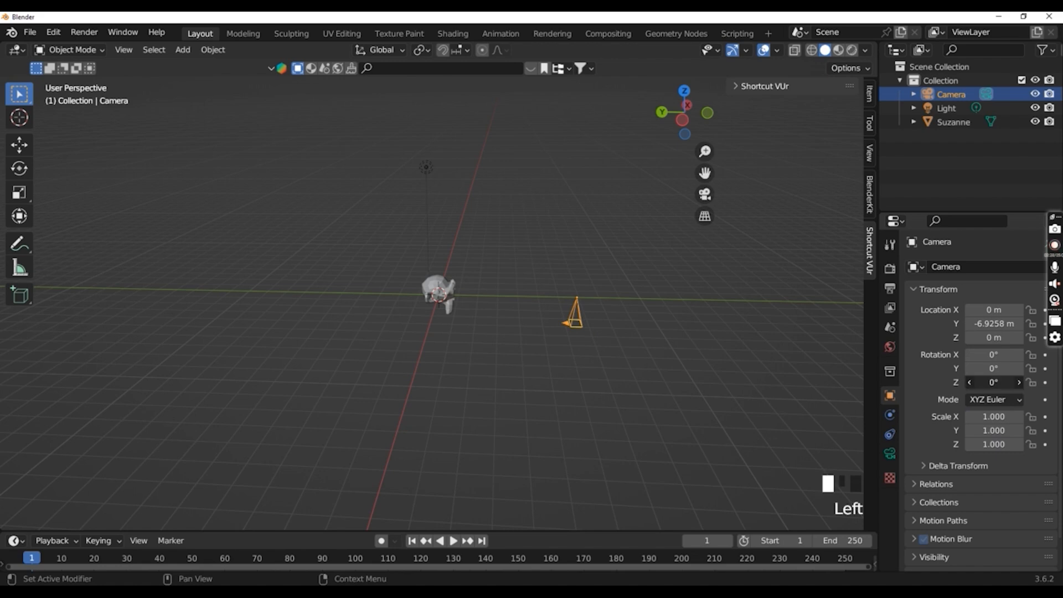
mouse_move(993, 382)
left_mouse_down()
mouse_move(985, 382)
mouse_move(1000, 380)
mouse_move(999, 368)
left_mouse_up()
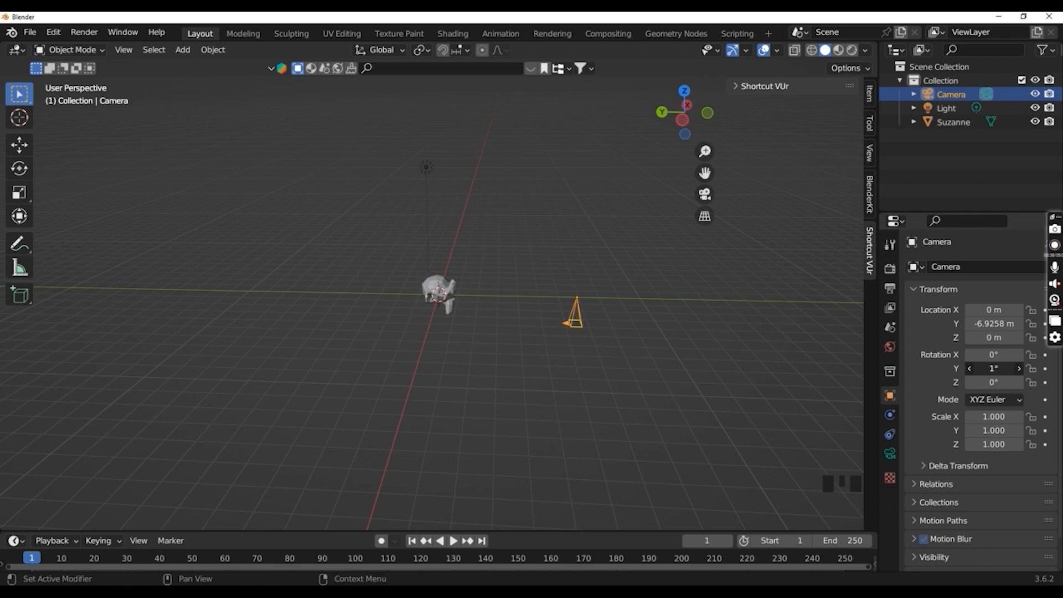
mouse_move(994, 354)
left_mouse_down()
mouse_move(1040, 355)
mouse_move(1000, 355)
left_mouse_up()
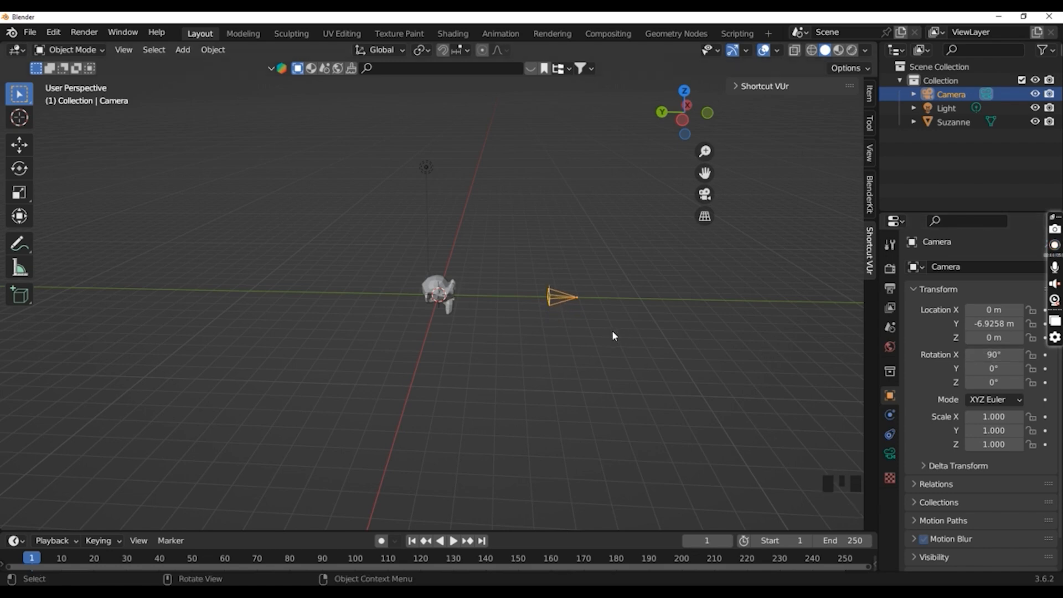
Step: Look through the camera and check how it frames the monkey mesh, comparing with the perspective view
left_click(703, 196)
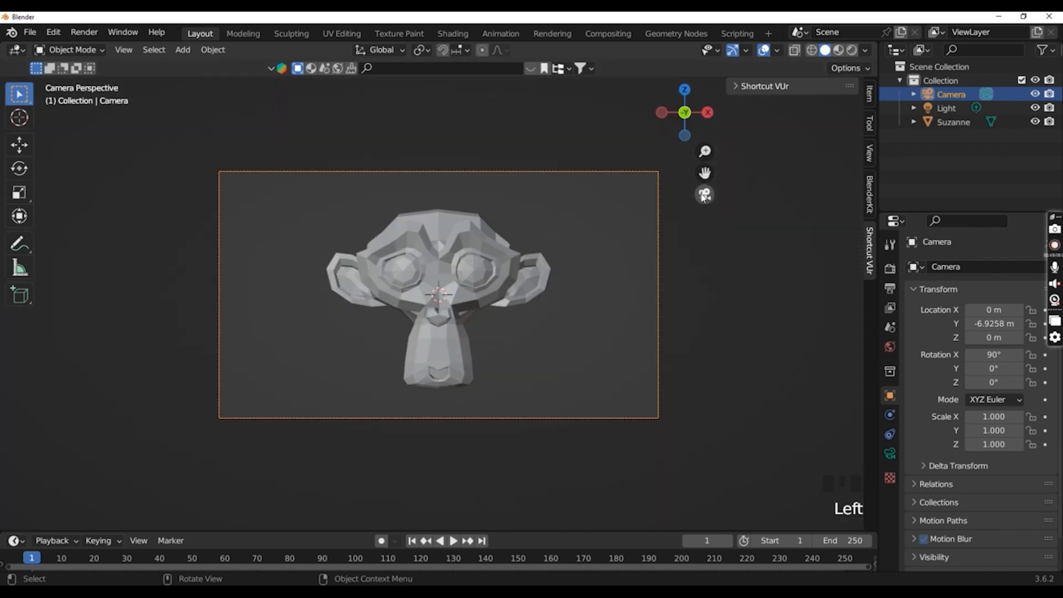
left_click(704, 195)
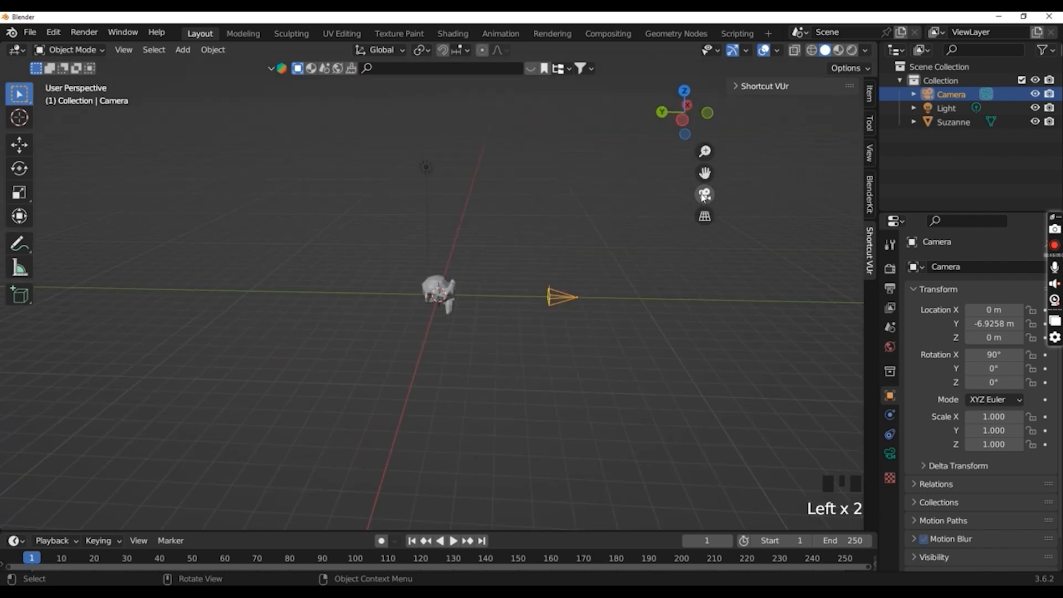
middle_click_drag(691, 264, 527, 291)
left_click(703, 195)
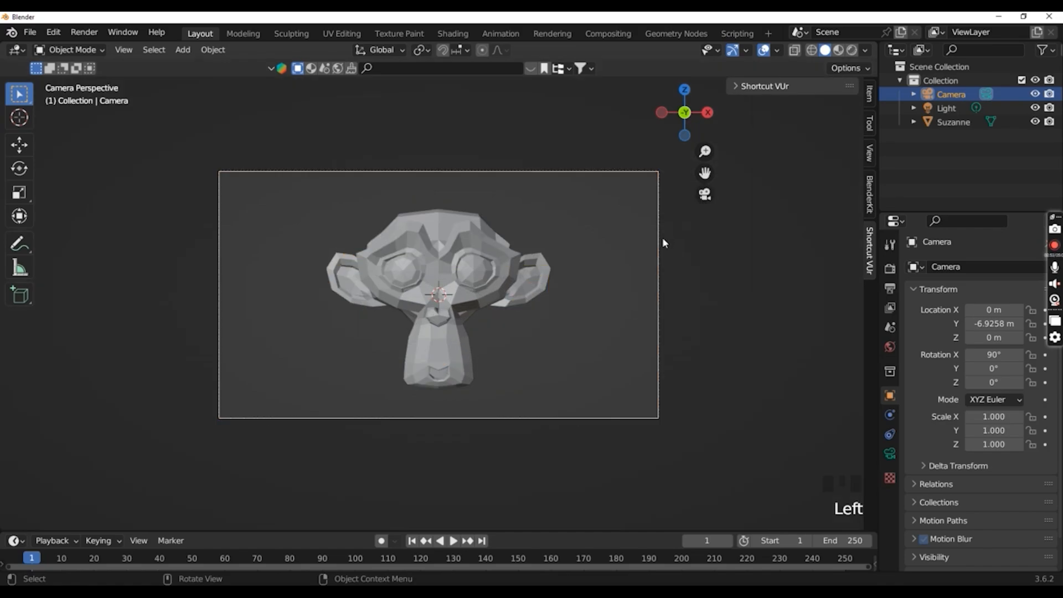
scroll(662, 238, "up", 2)
scroll(662, 238, "down", 4)
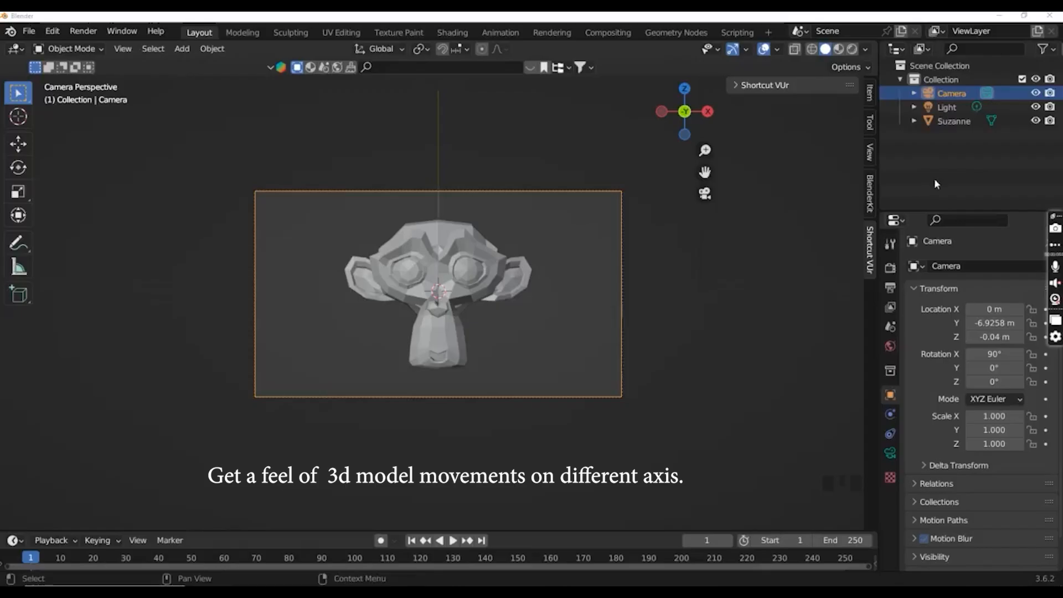
Step: Select the monkey mesh, try moving it along different axes and reset its Y location to 0 m
left_click(951, 120)
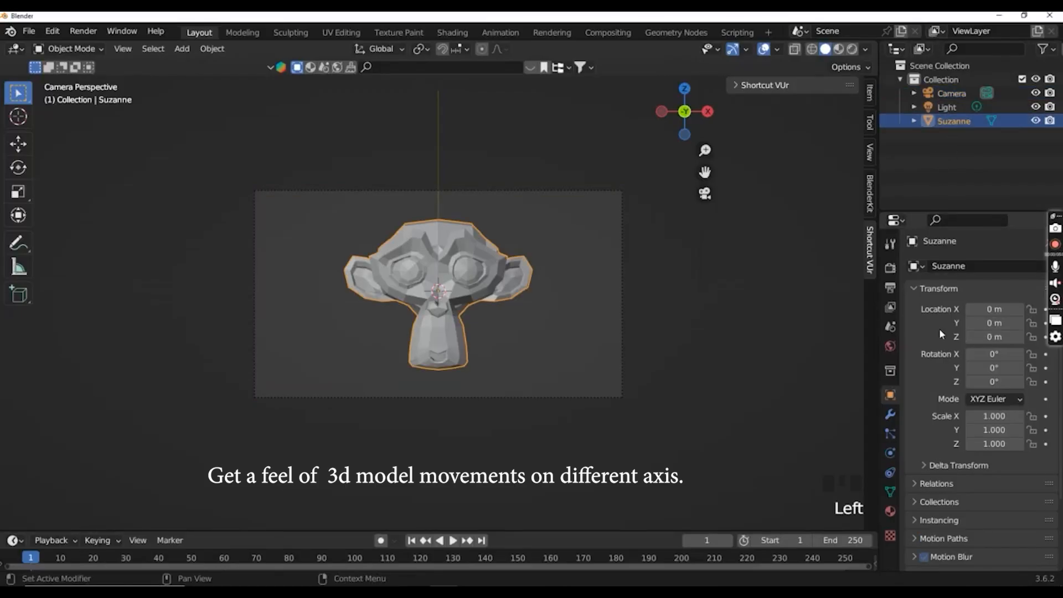
left_click_drag(996, 336, 966, 308)
left_click(994, 323)
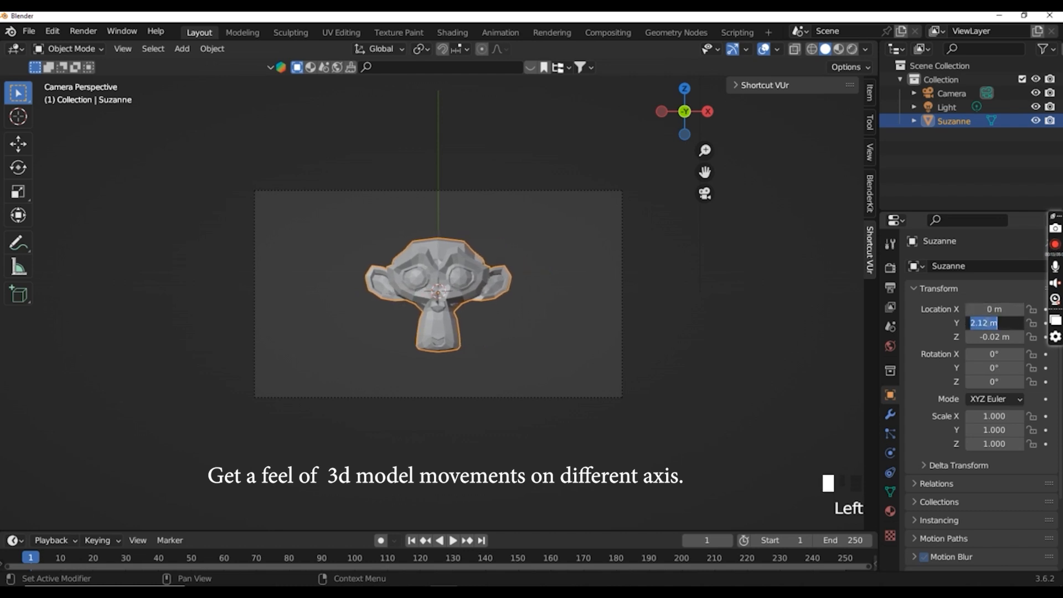
type("0")
key("Return")
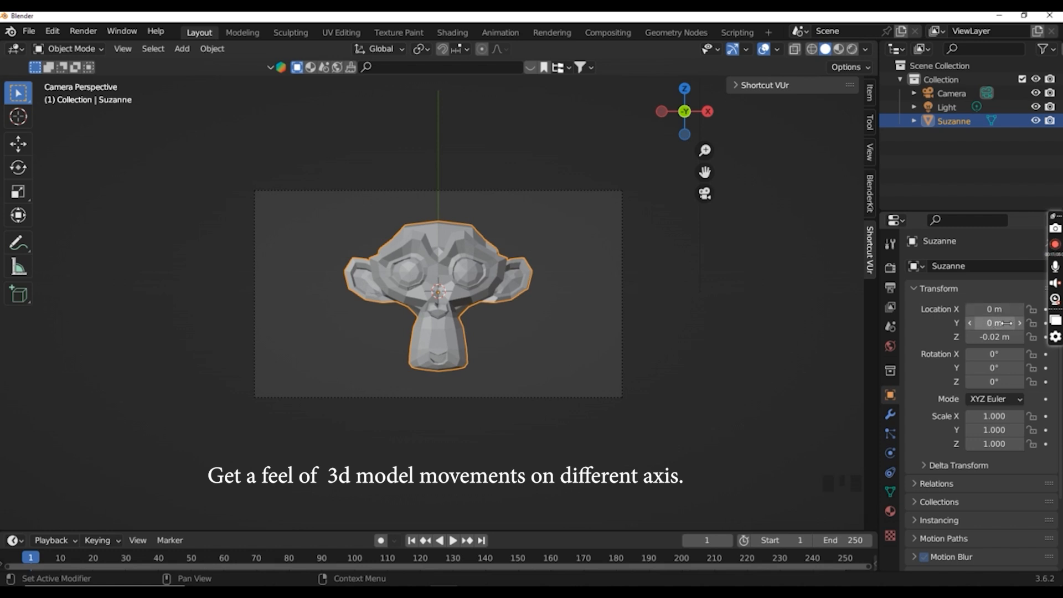
Step: Set the monkey mesh's Z location to 0 m and move it back from the camera to a Y location of 3.84 m
left_click(994, 336)
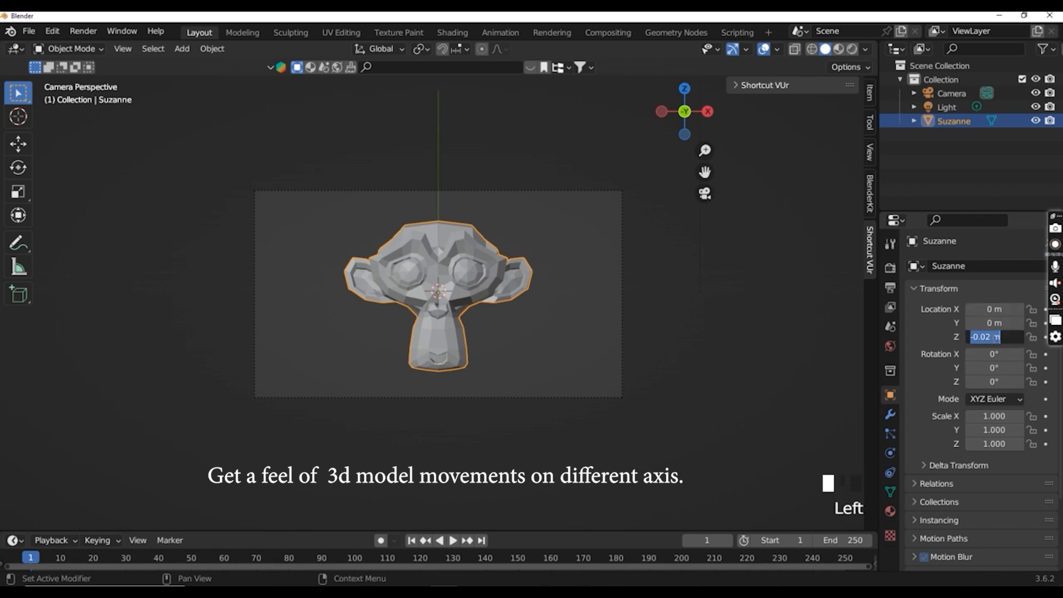
type("0")
key("Return")
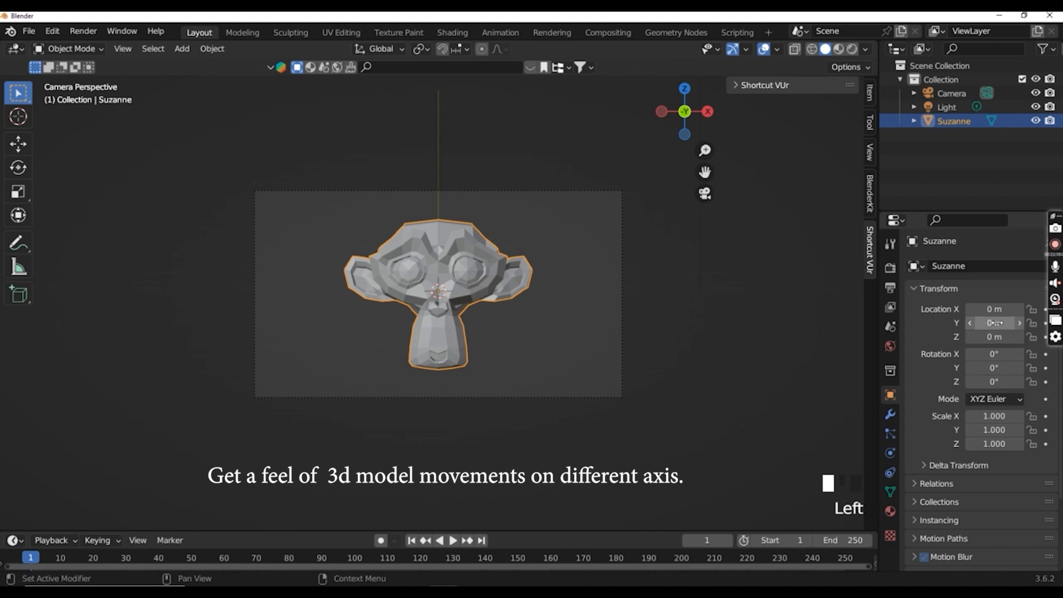
mouse_move(997, 323)
left_mouse_down()
mouse_move(978, 323)
mouse_move(1052, 323)
mouse_move(996, 323)
left_mouse_up()
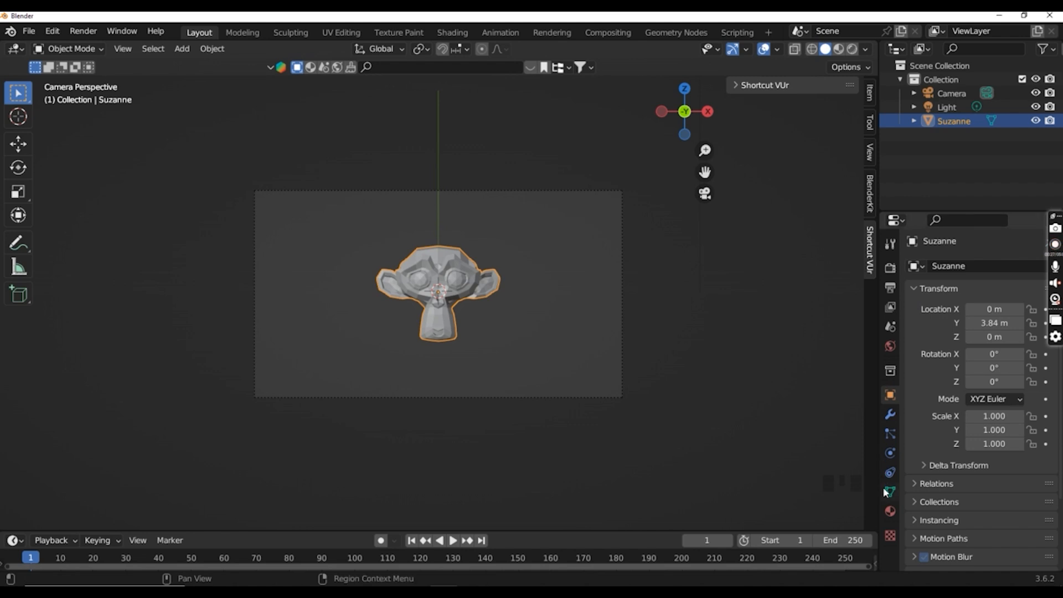
Step: Give the monkey mesh a new material with an RGB input as base color and make that color red
left_click(890, 511)
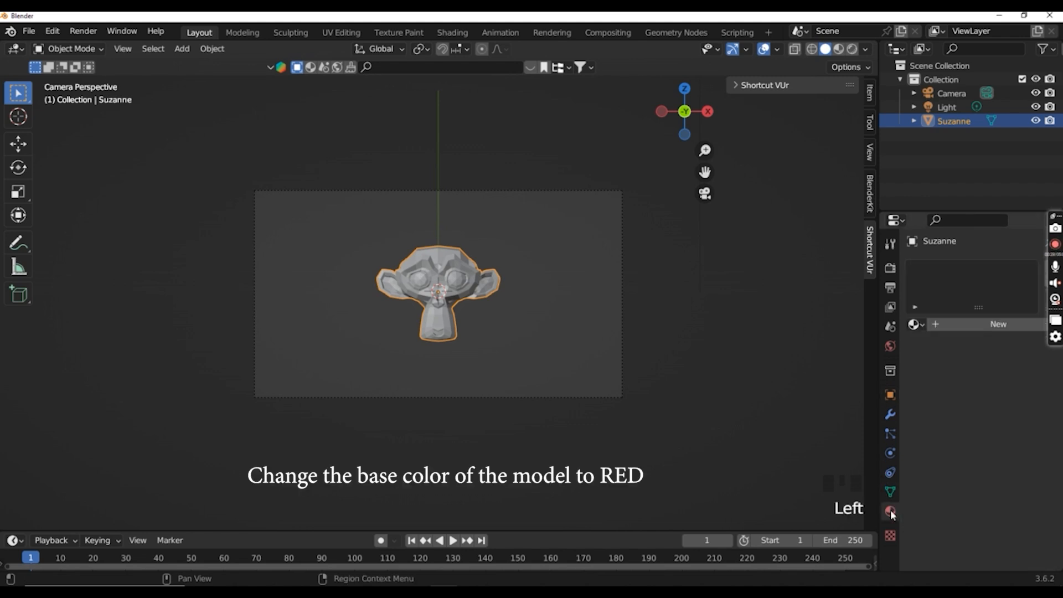
left_click(943, 325)
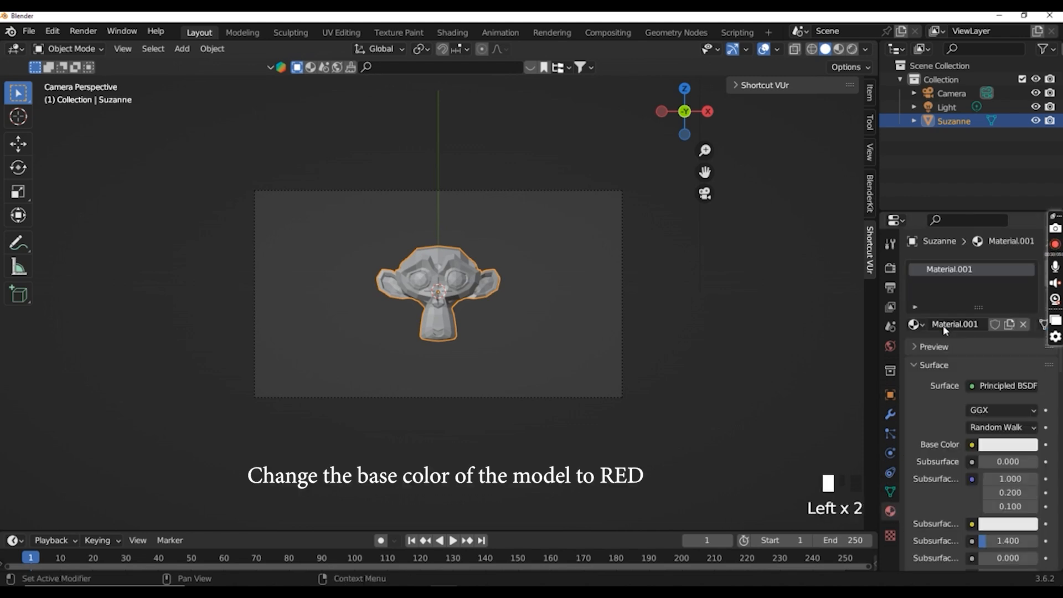
left_click(972, 446)
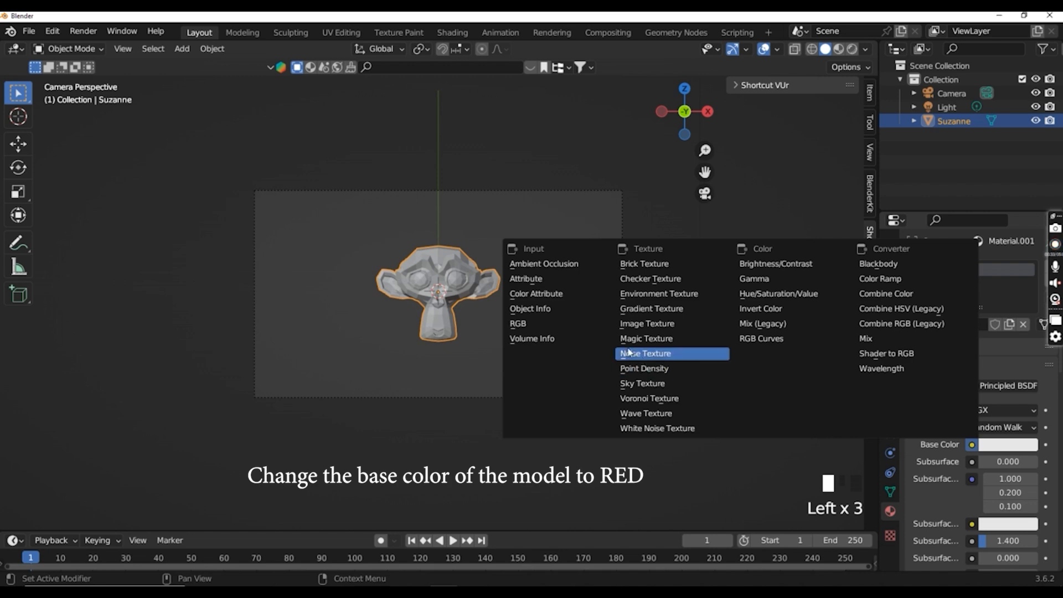
left_click(527, 324)
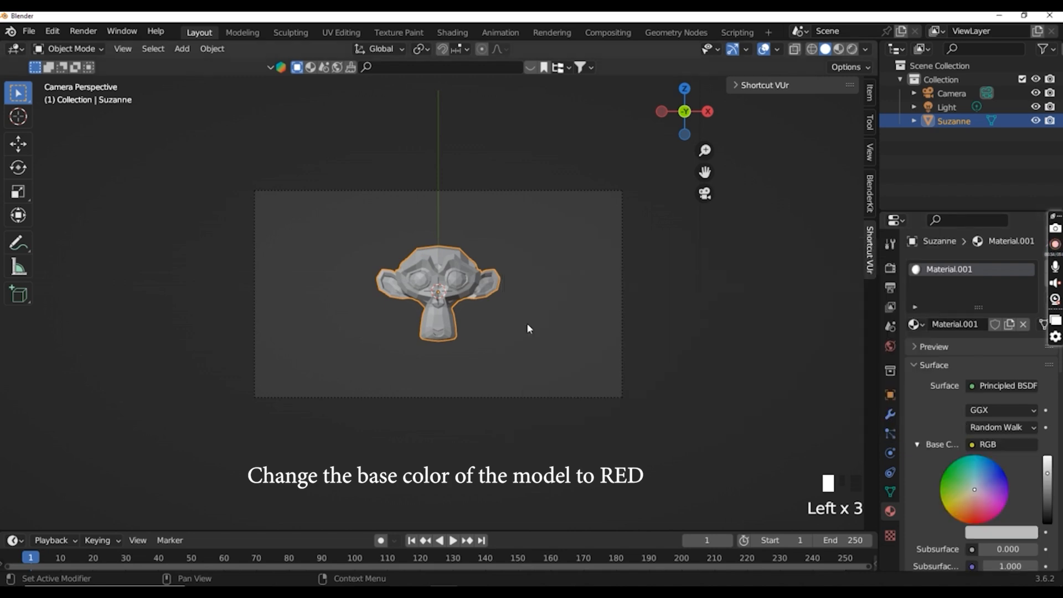
left_click(976, 520)
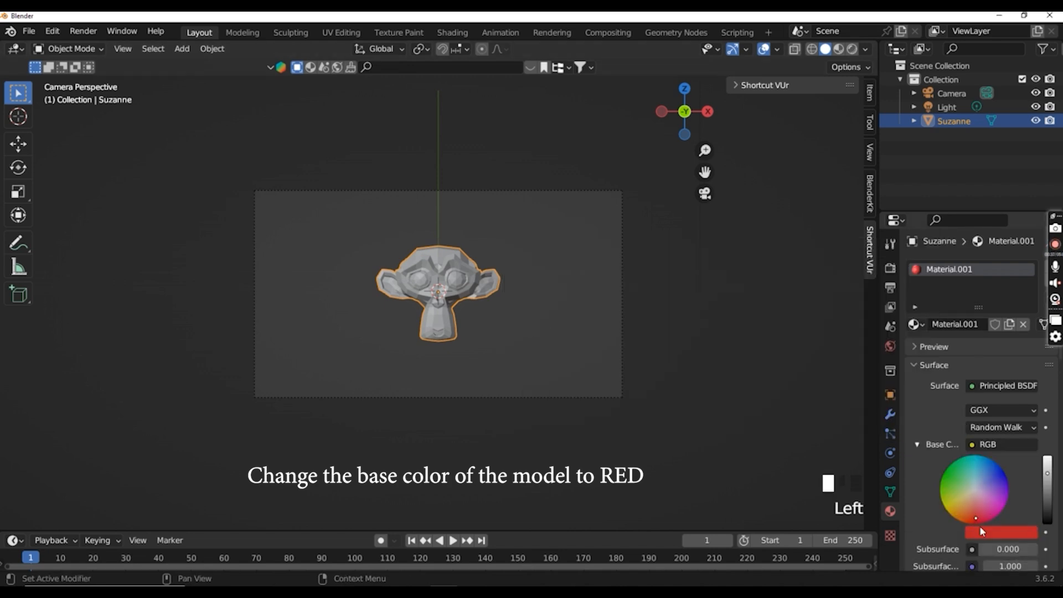
Step: Preview the model in rendered shading and switch the viewport to material preview
left_click(852, 48)
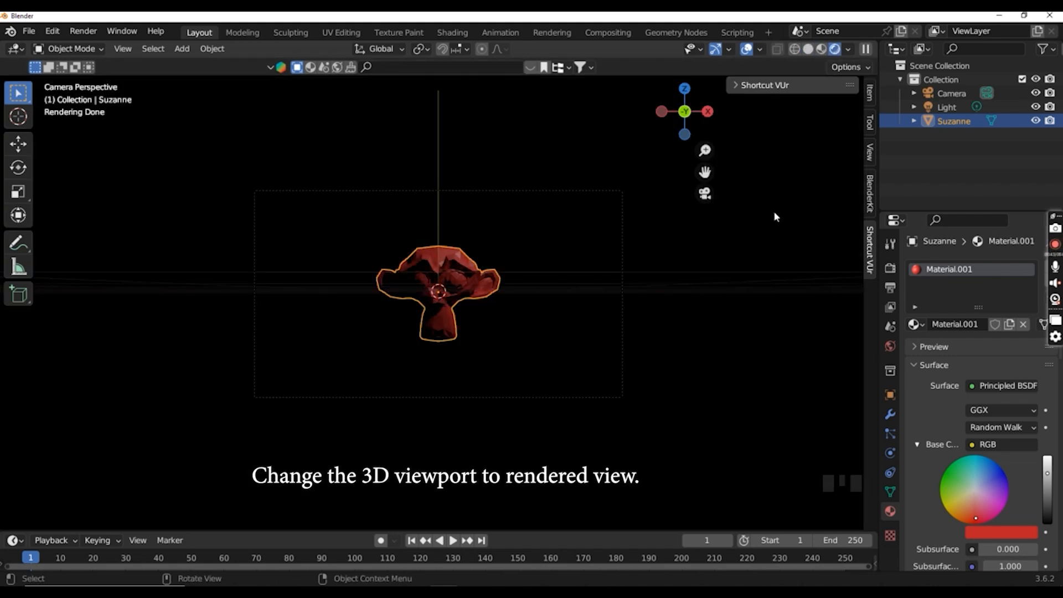
left_click(822, 48)
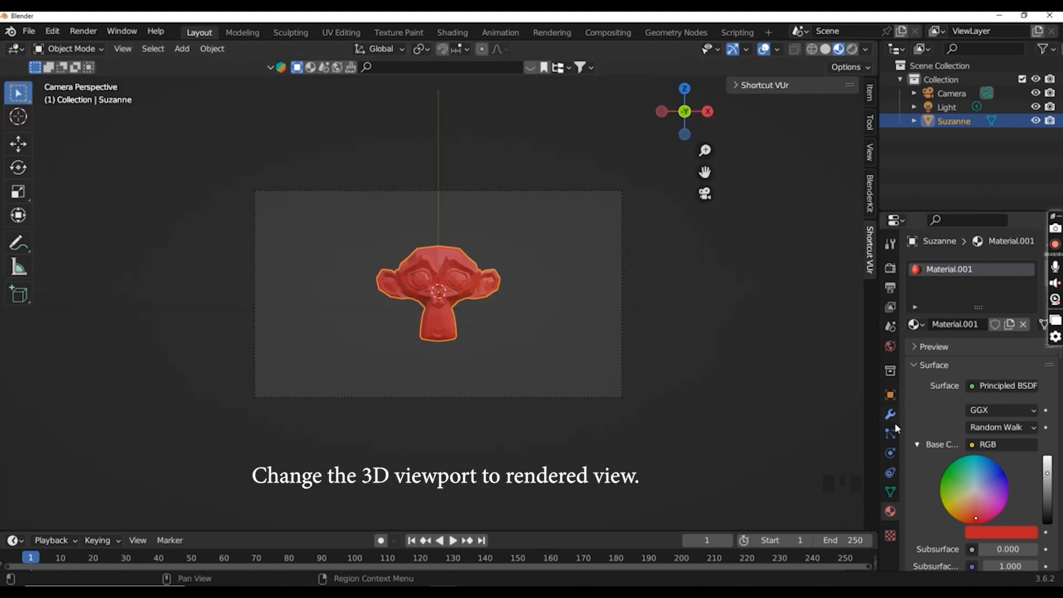
Step: Move the point light closer to the monkey mesh, lowering it along Z and shifting it along X until it lines up with the model
left_click(945, 107)
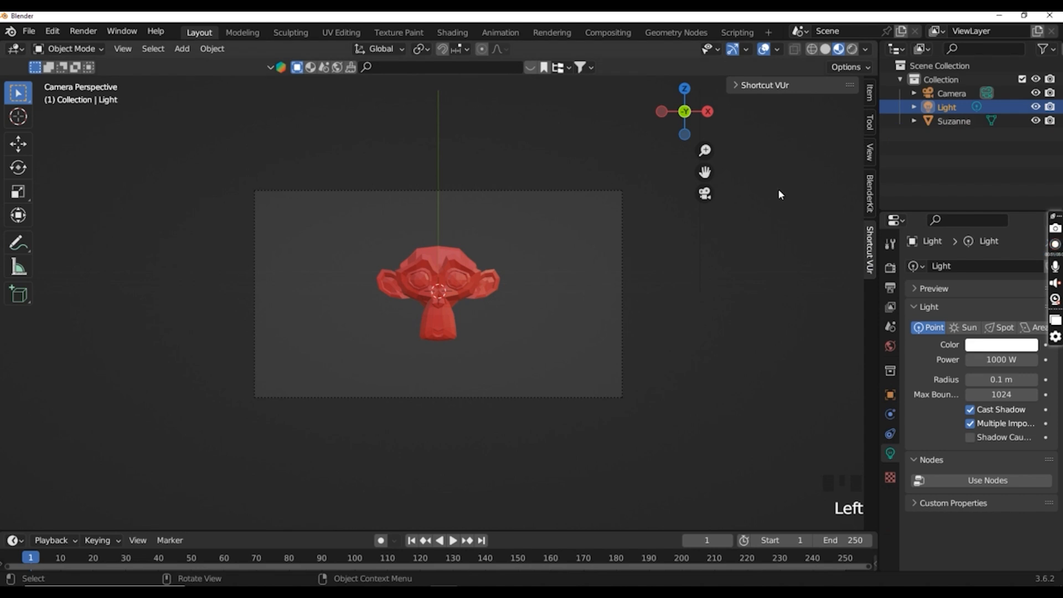
left_click(705, 195)
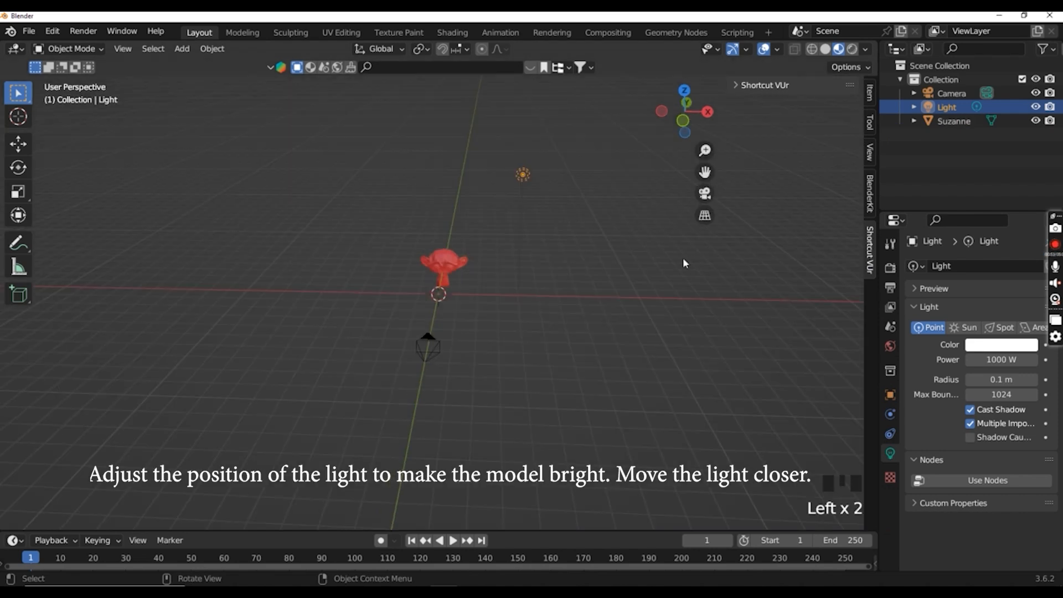
middle_click_drag(683, 258, 839, 259)
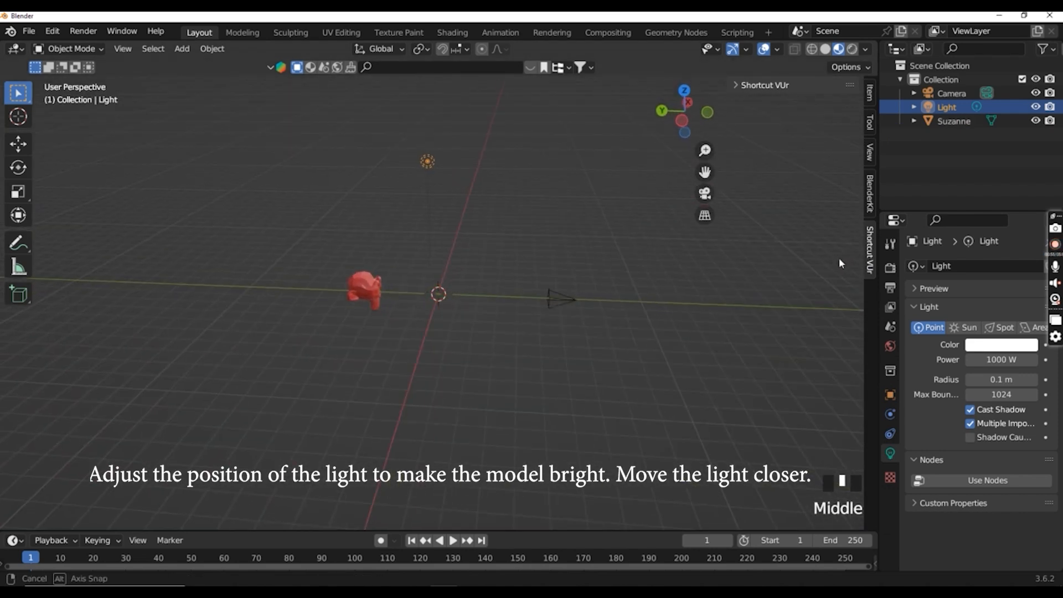
left_click(953, 108)
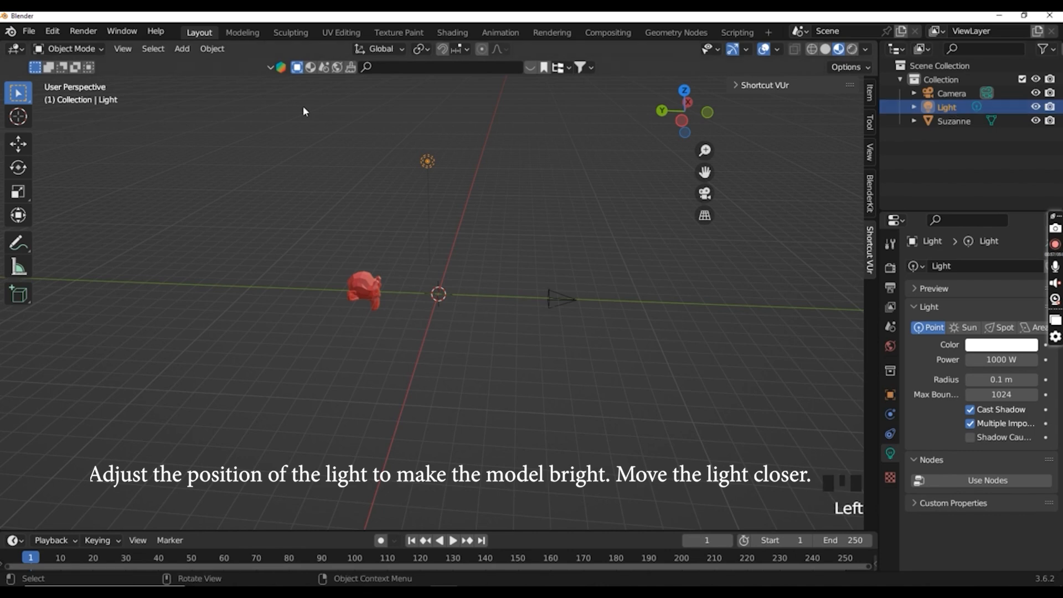
left_click(24, 142)
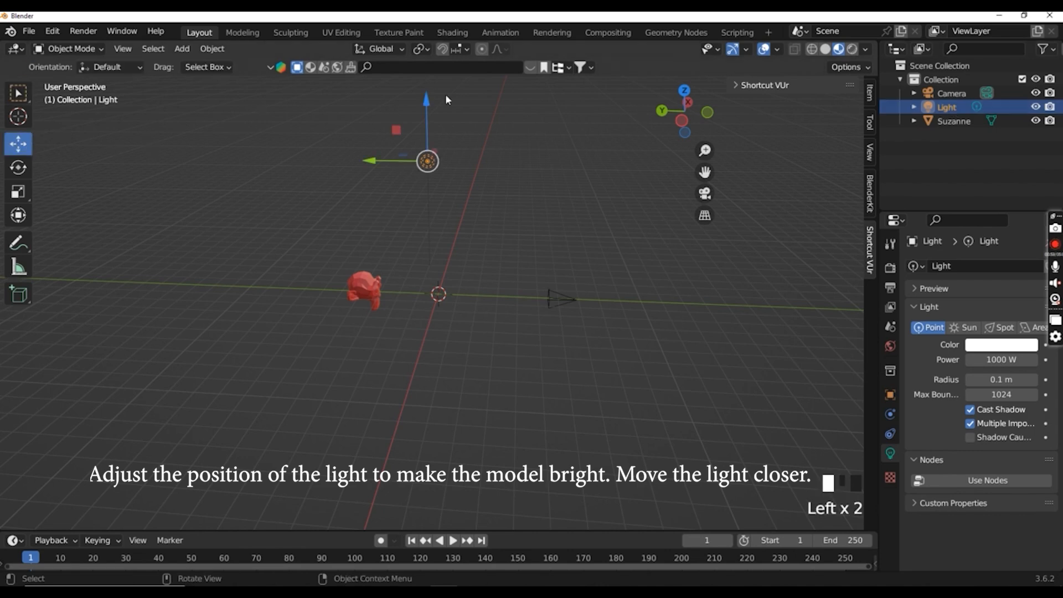
left_click_drag(424, 97, 428, 178)
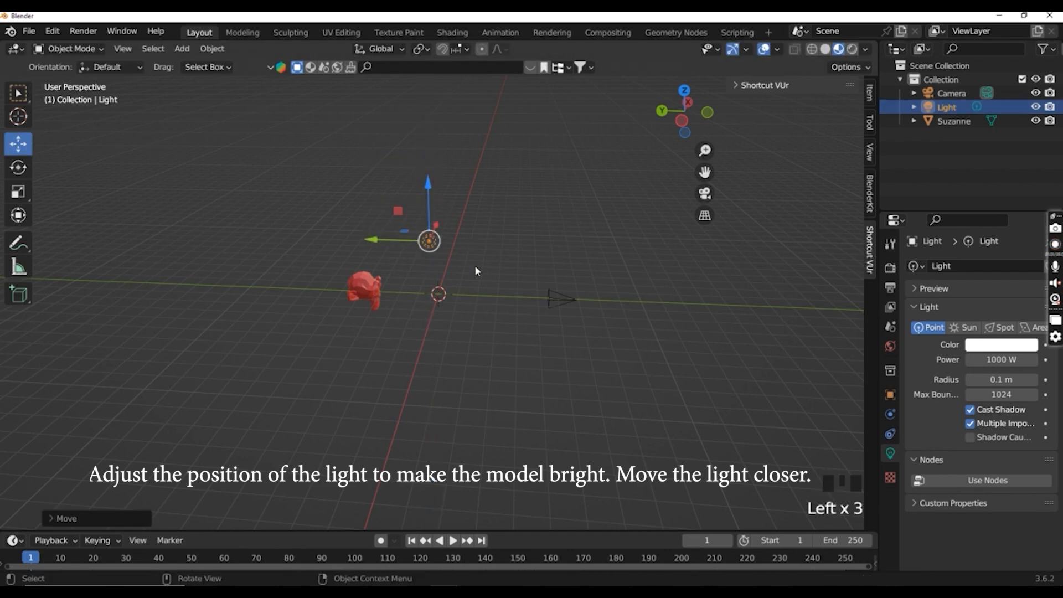
middle_click_drag(475, 270, 344, 267)
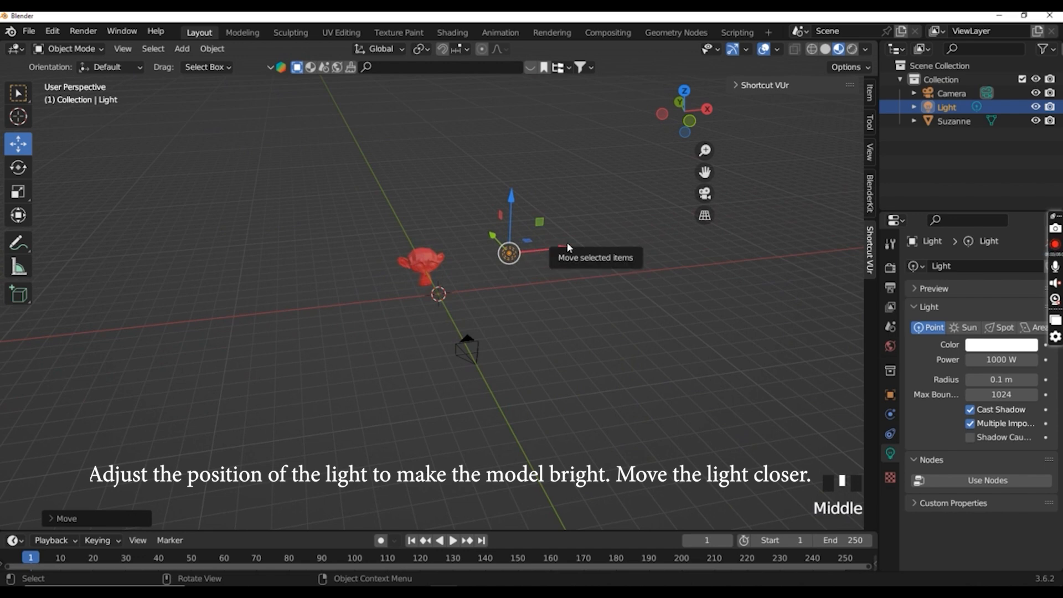
left_click_drag(568, 247, 488, 275)
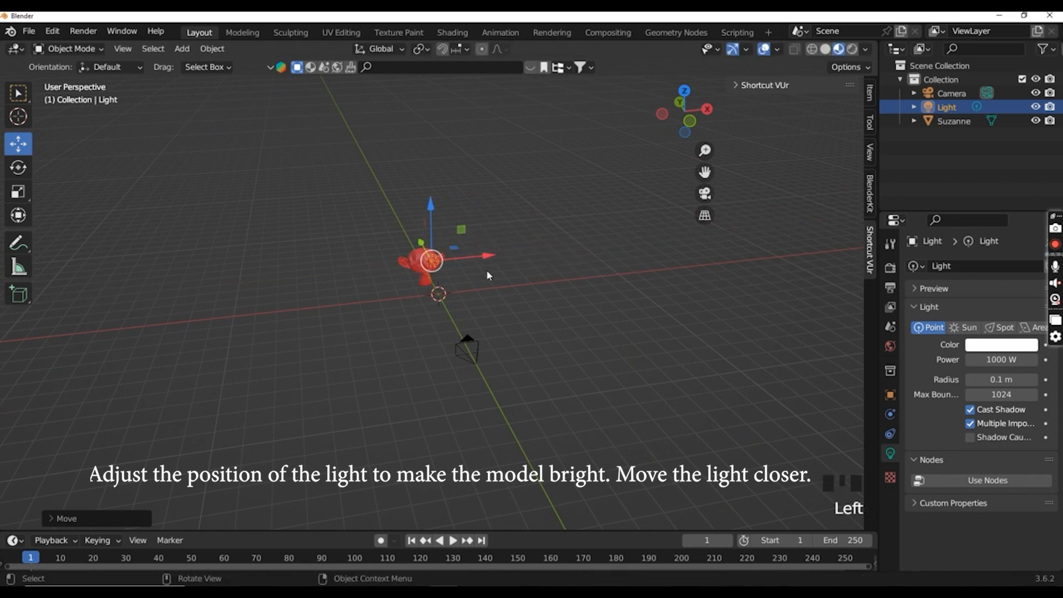
Step: Switch the viewport to rendered shading and view the lit model through the camera
middle_click_drag(488, 274, 583, 232)
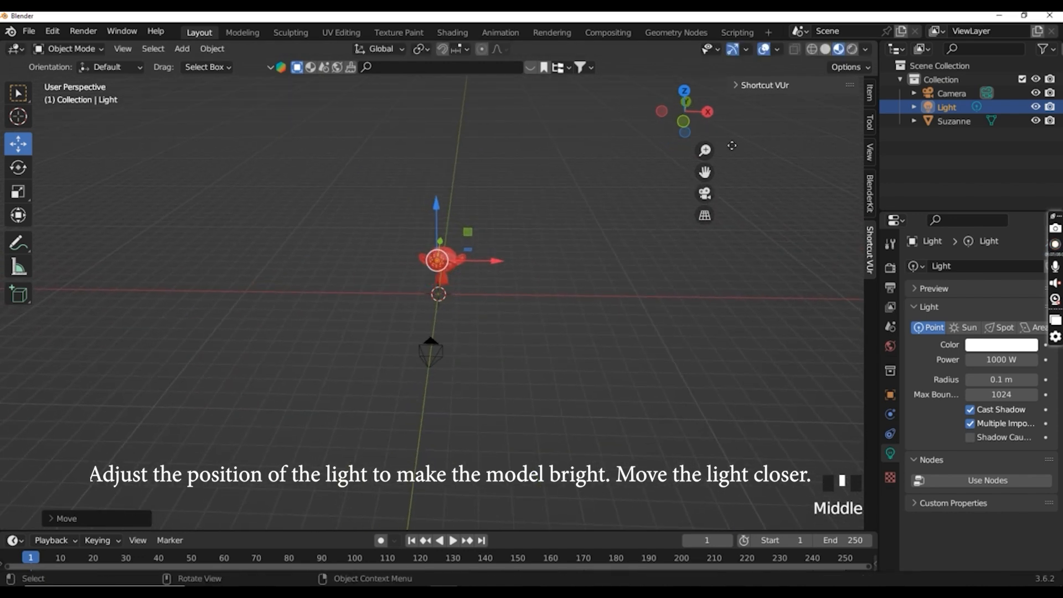
left_click(852, 52)
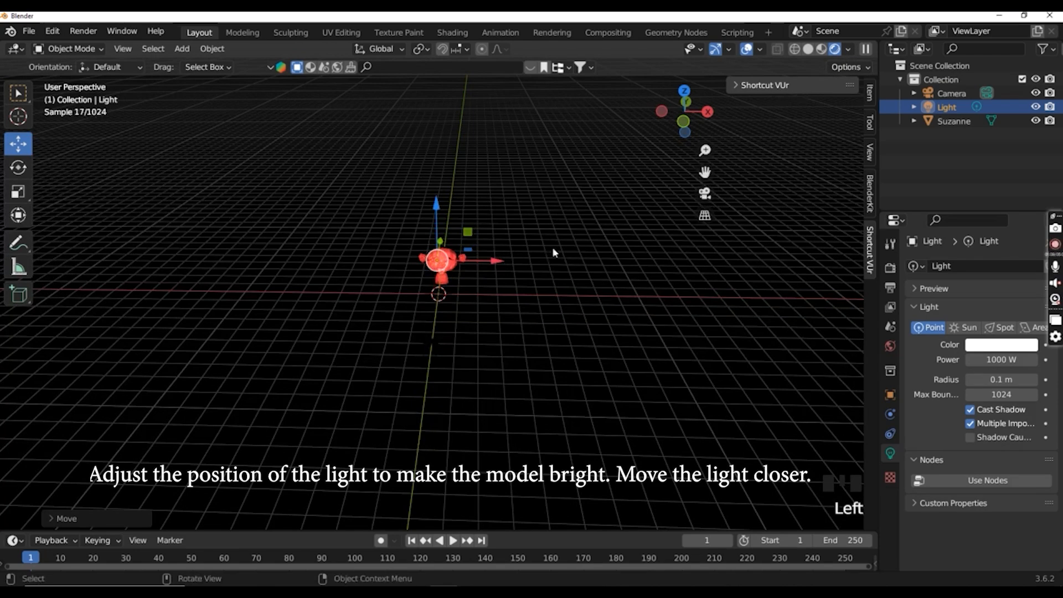
mouse_move(530, 281)
middle_mouse_down()
mouse_move(557, 285)
mouse_move(539, 274)
middle_mouse_up()
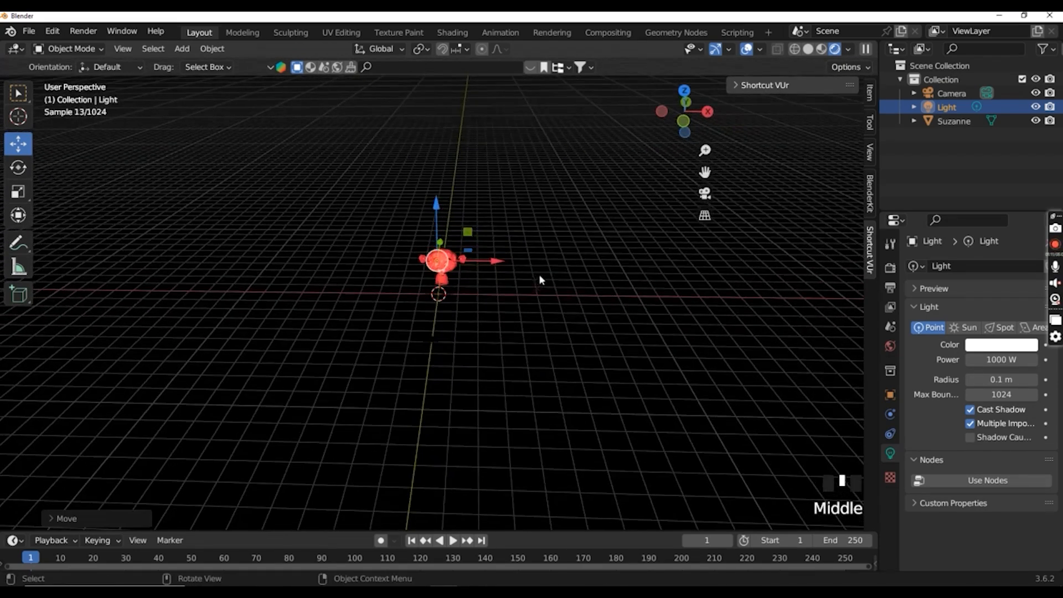
scroll(539, 274, "up", 2)
left_click(705, 193)
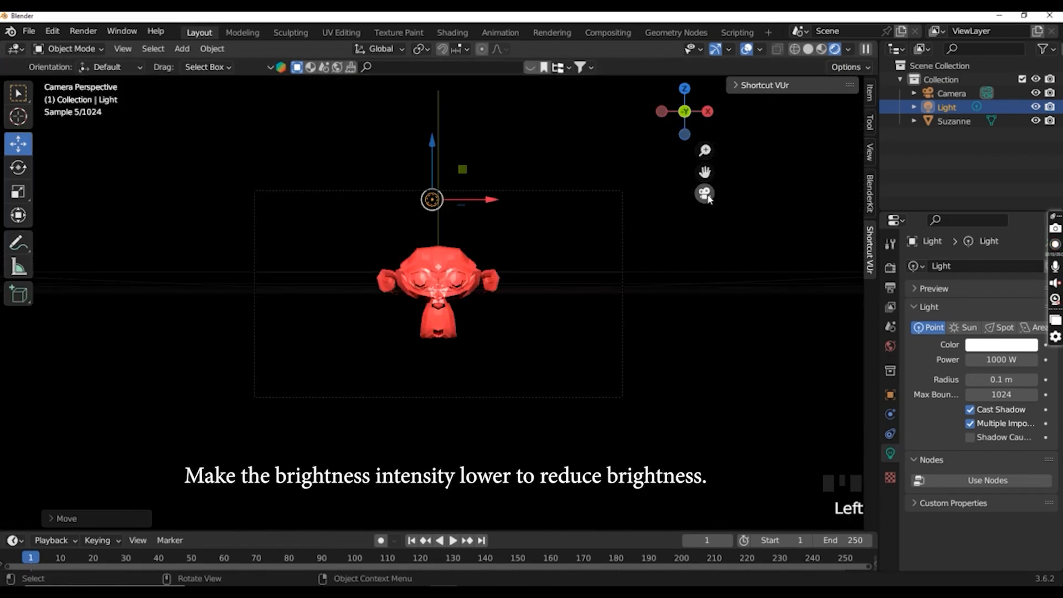
Step: Reduce the point light's power to 700 W
double_click(991, 360)
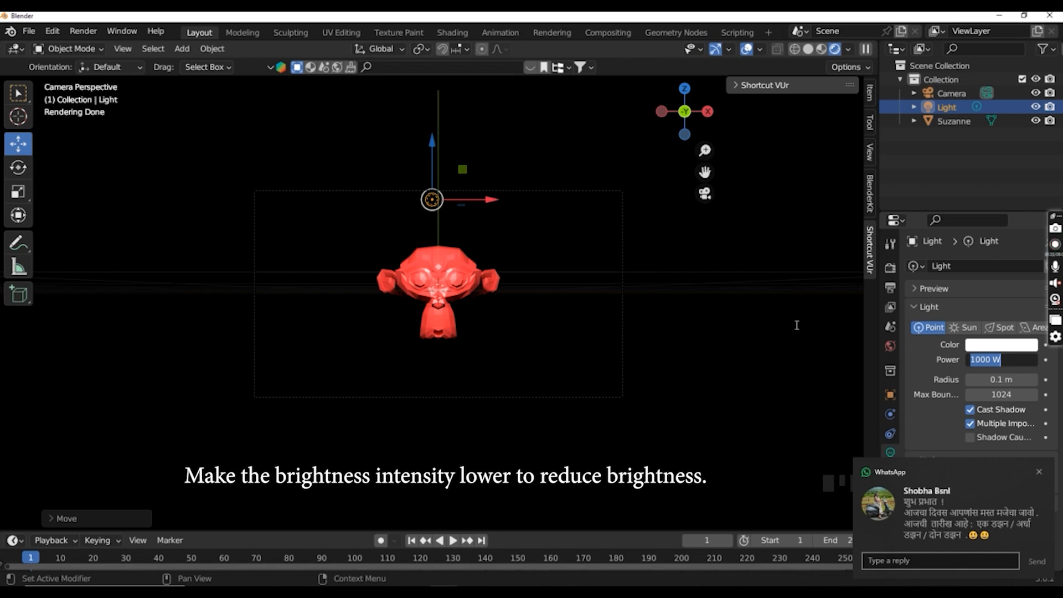
type("700")
key("Return")
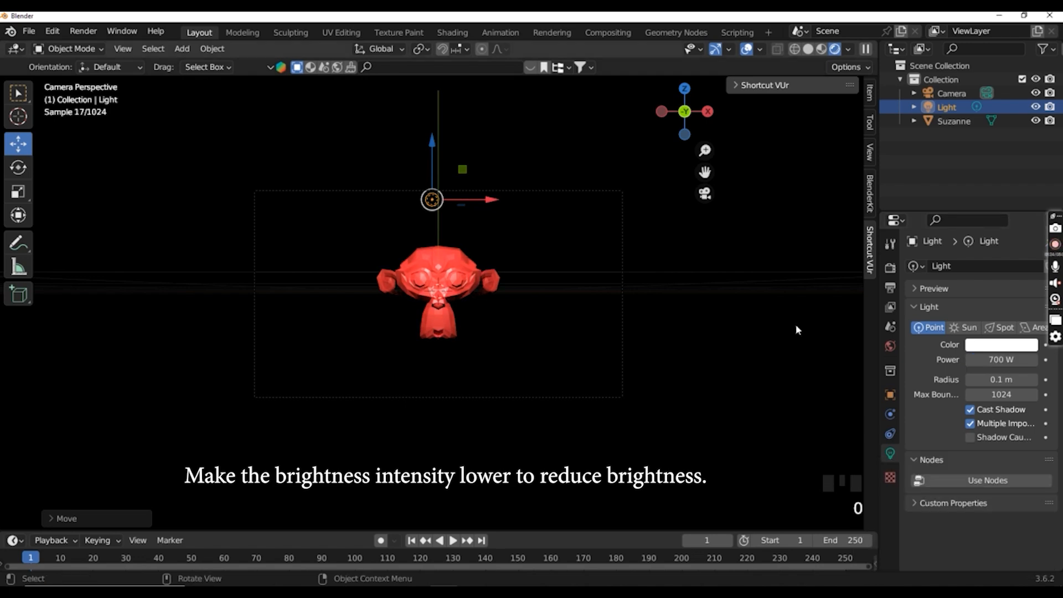
Step: Deselect the monkey mesh and enlarge the timeline area to make room for keyframes
left_click(687, 276)
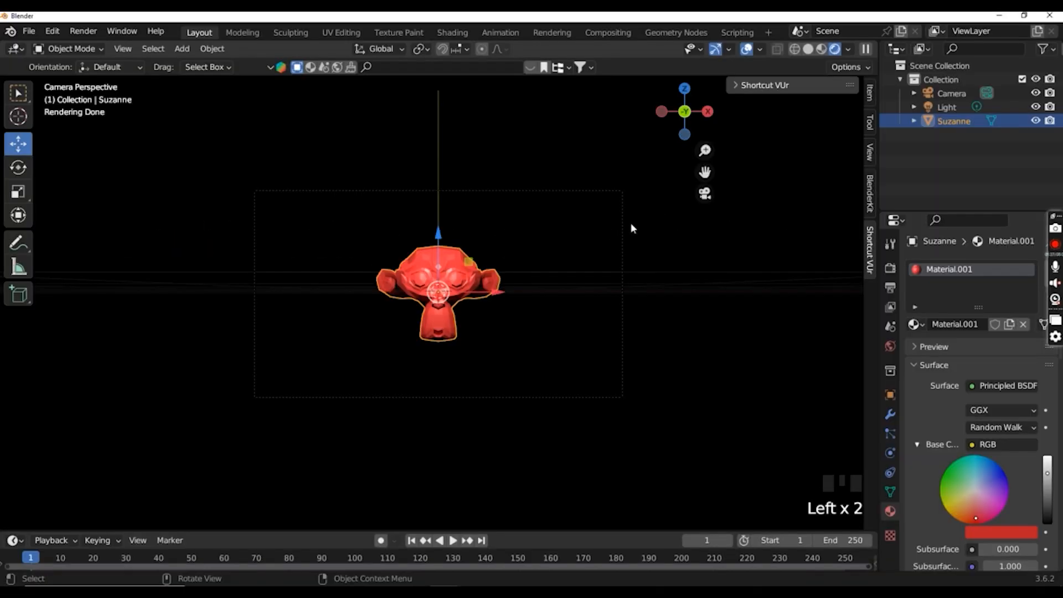
left_click(595, 234)
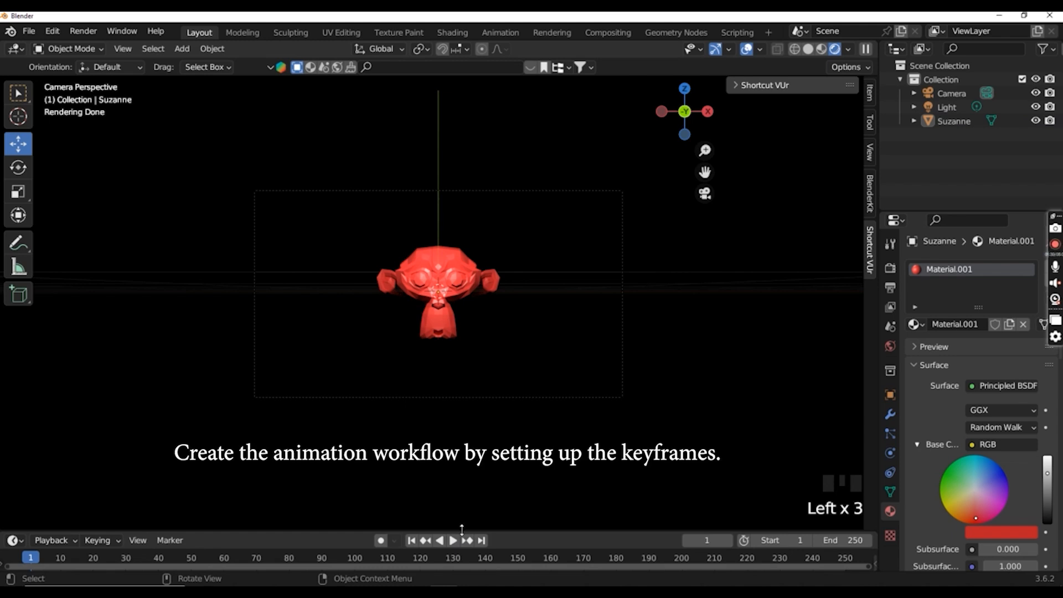
left_click_drag(461, 530, 479, 468)
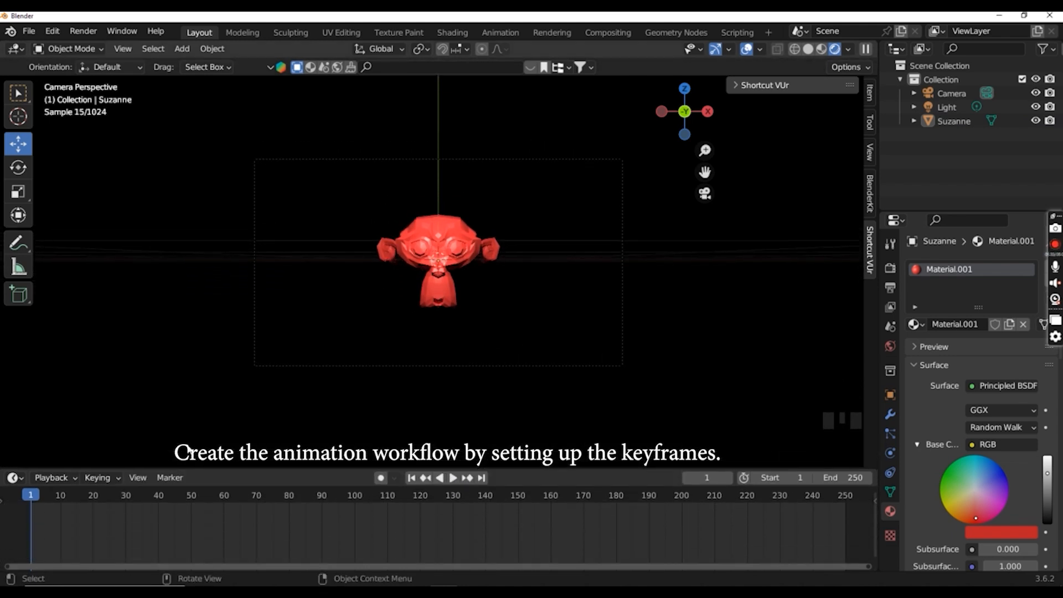
Step: Try to insert a Location keyframe at frame 1 with no object selected
right_click(69, 422)
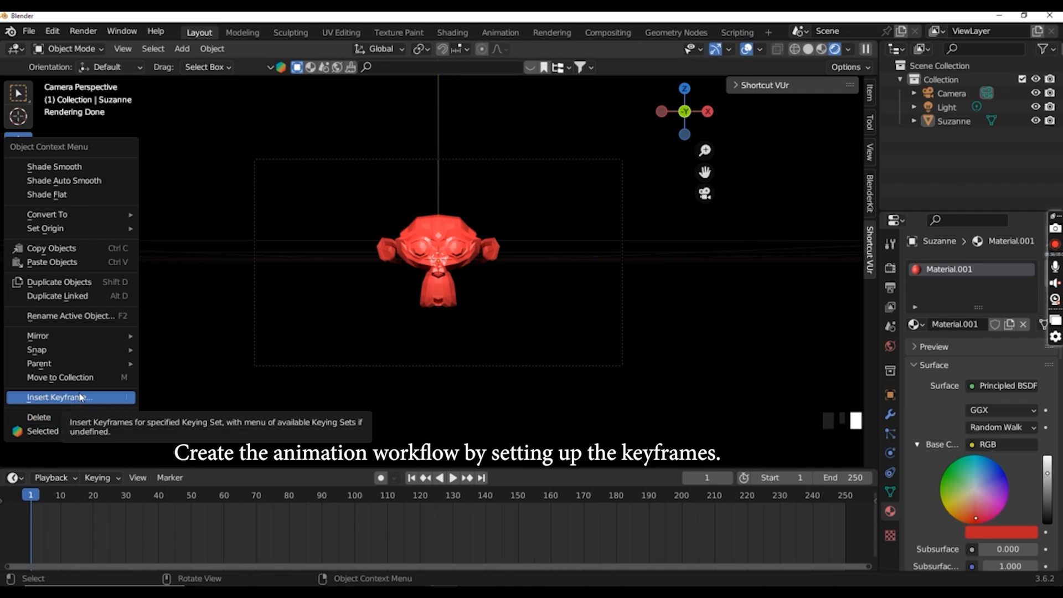
left_click(80, 397)
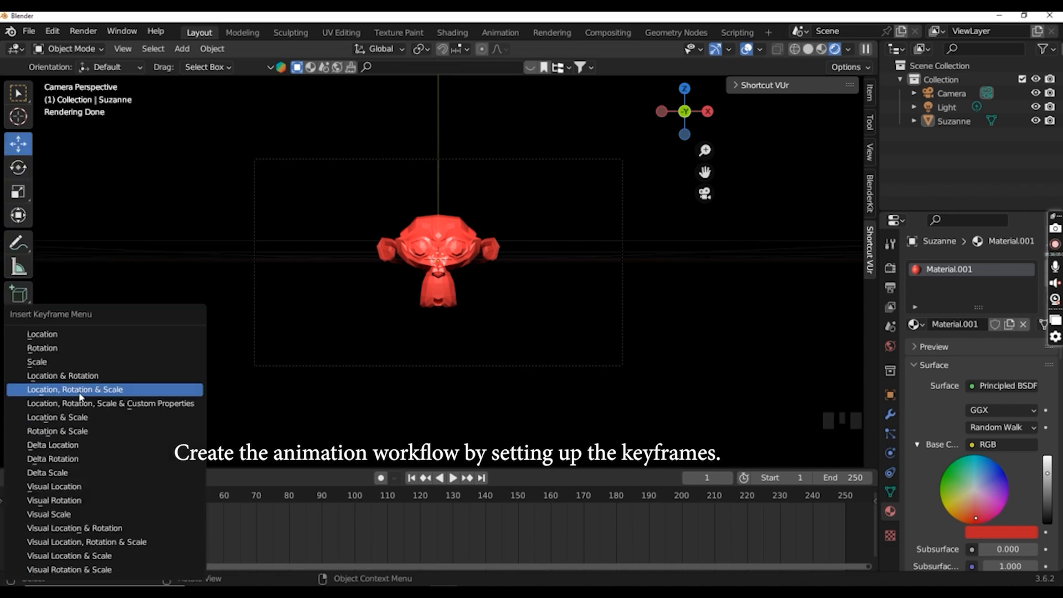
left_click(82, 336)
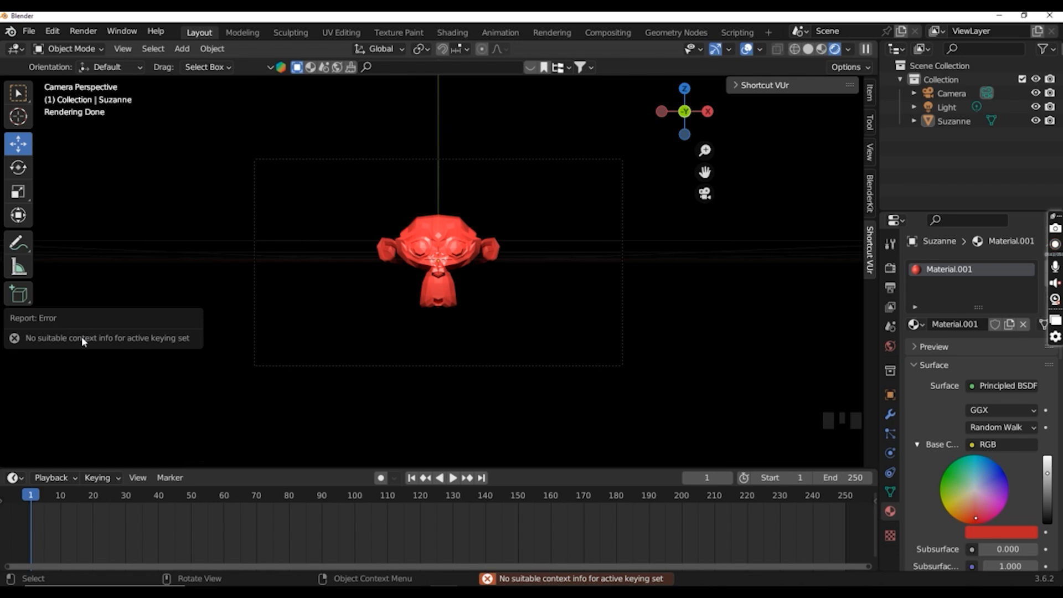
Step: Select the Suzanne mesh and insert a Location keyframe for it at frame 1
left_click(968, 121)
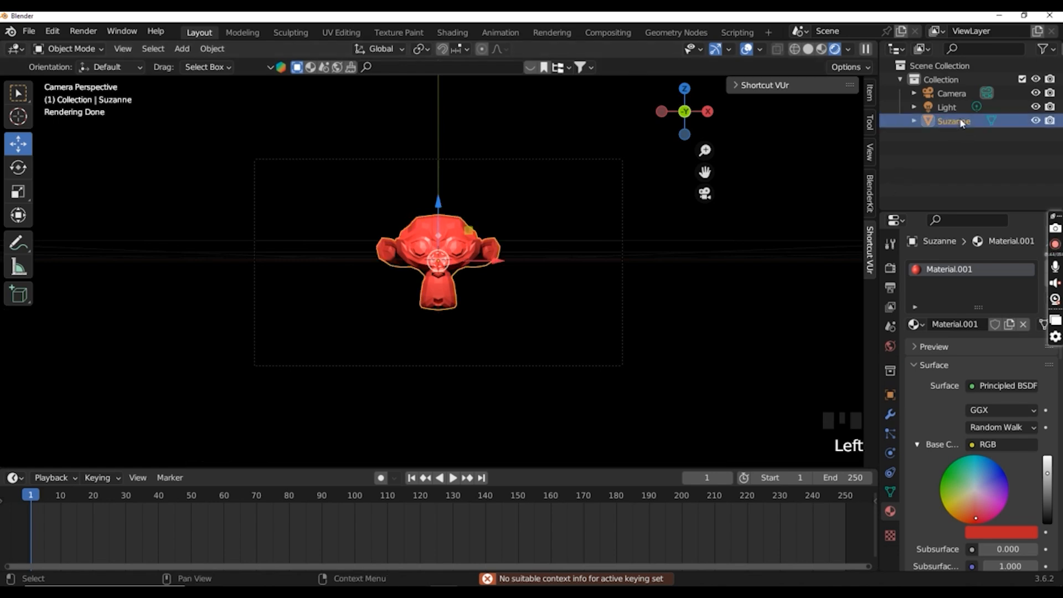
right_click(123, 339)
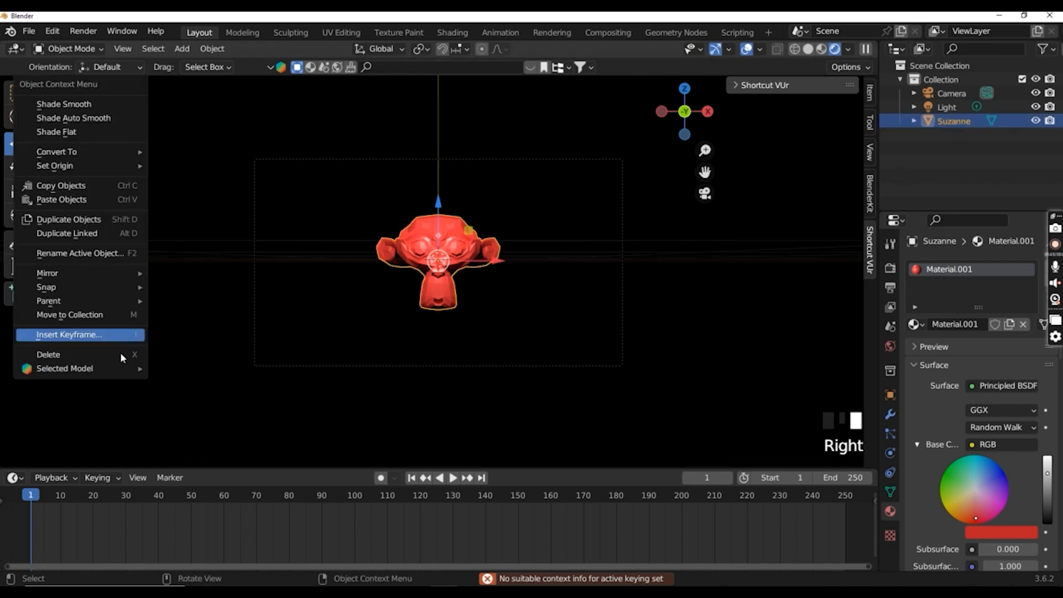
left_click(79, 336)
left_click(78, 337)
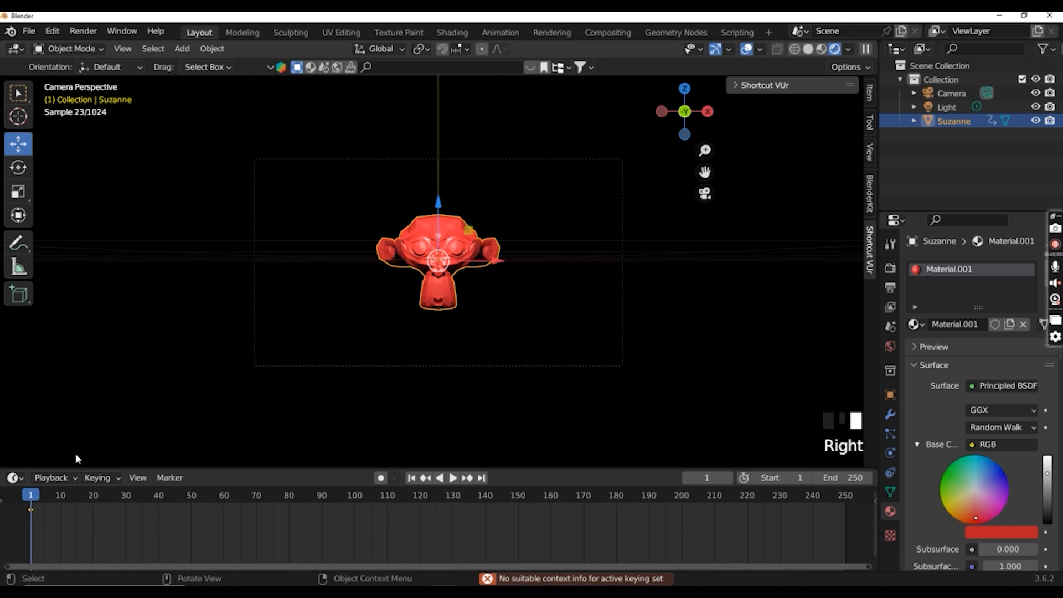
Step: At frame 20, move the monkey along positive X to the right part of the camera frame and insert a Location keyframe
left_click_drag(38, 495, 93, 498)
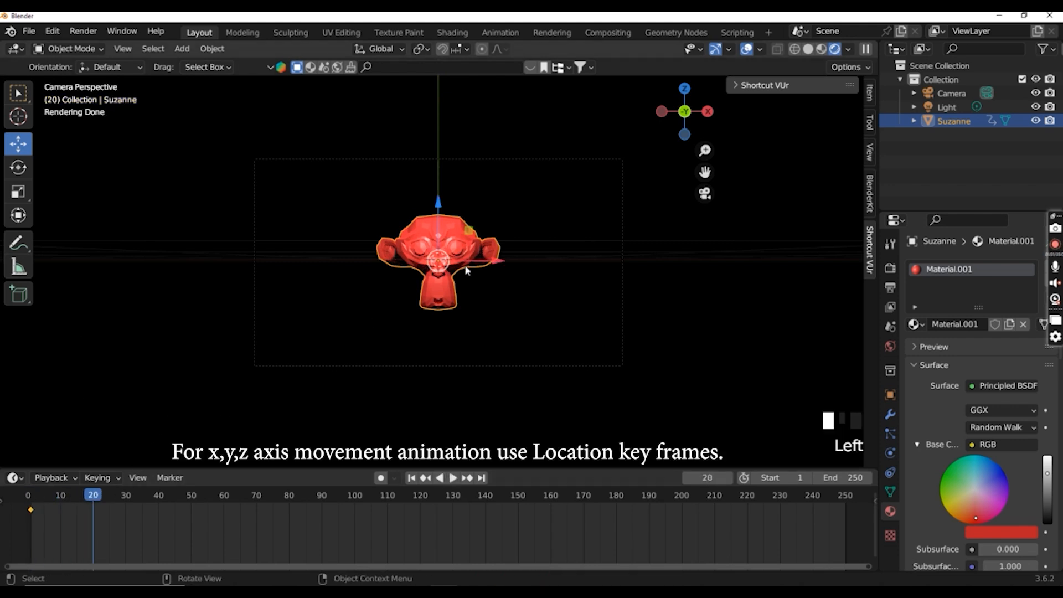
left_click_drag(497, 260, 608, 264)
right_click(154, 328)
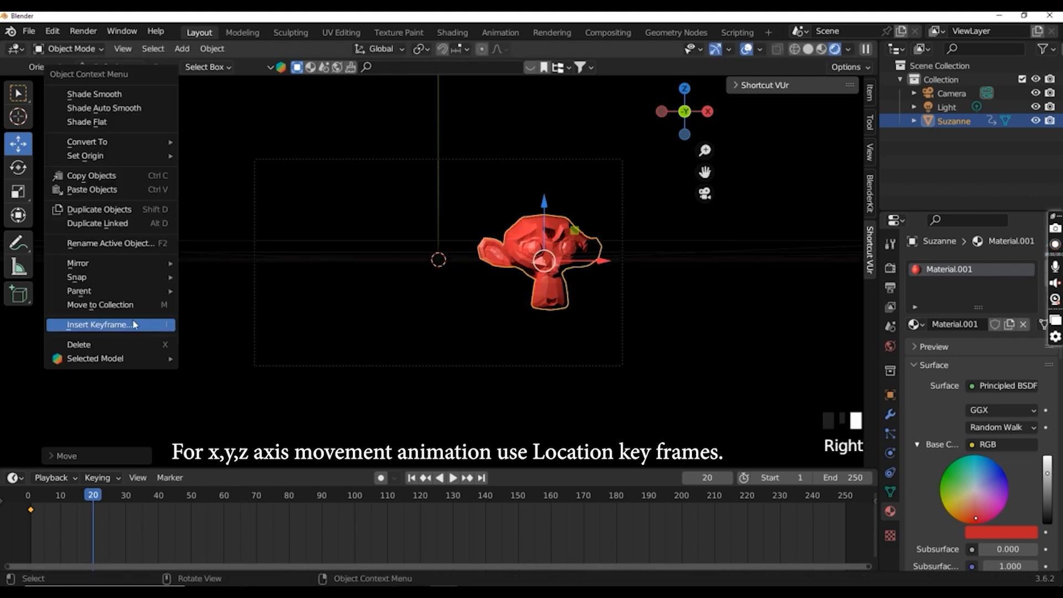
left_click(126, 324)
left_click(70, 323)
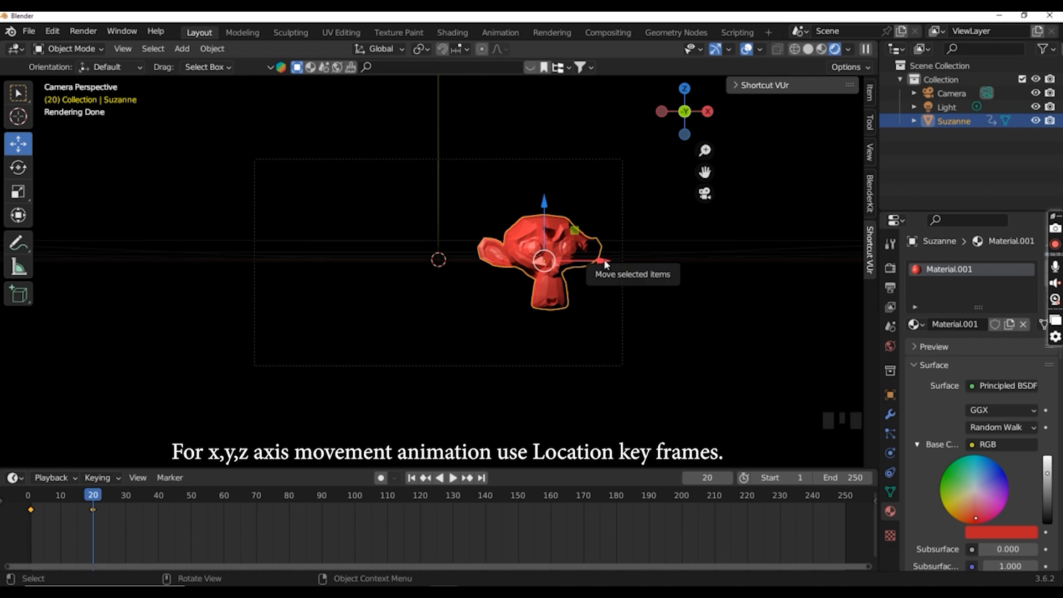
Step: At frame 40, move the monkey back along X to the middle of the camera frame and insert a Location keyframe
left_click_drag(603, 259, 496, 260)
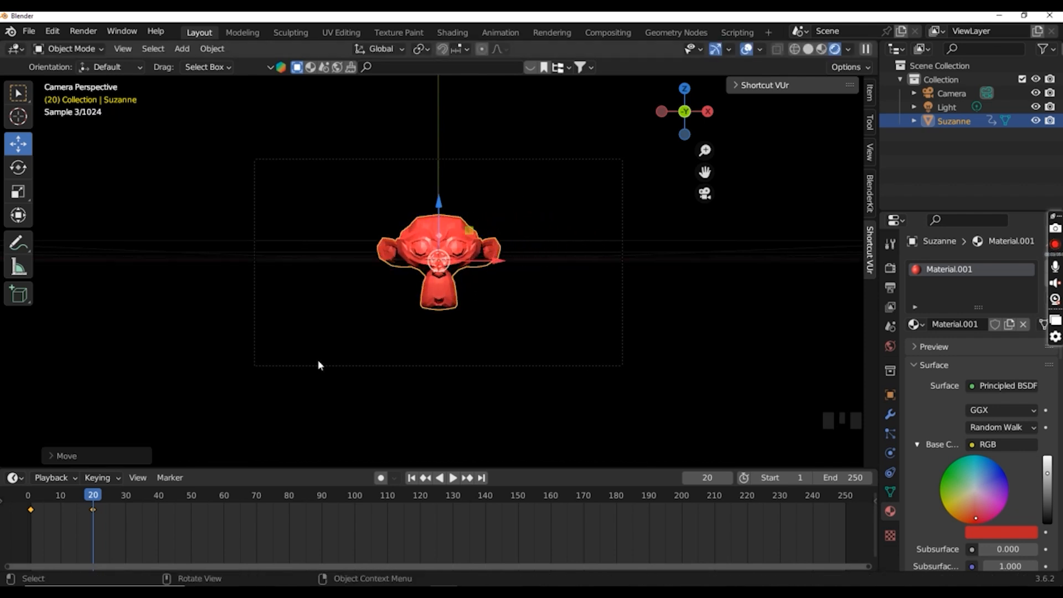
left_click_drag(93, 498, 160, 501)
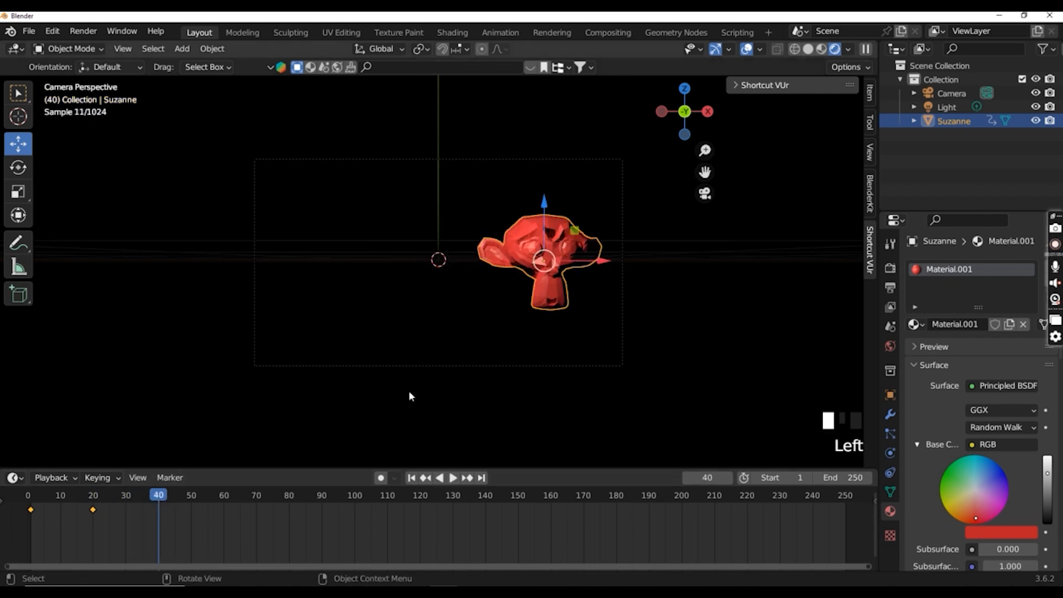
left_click_drag(600, 260, 487, 263)
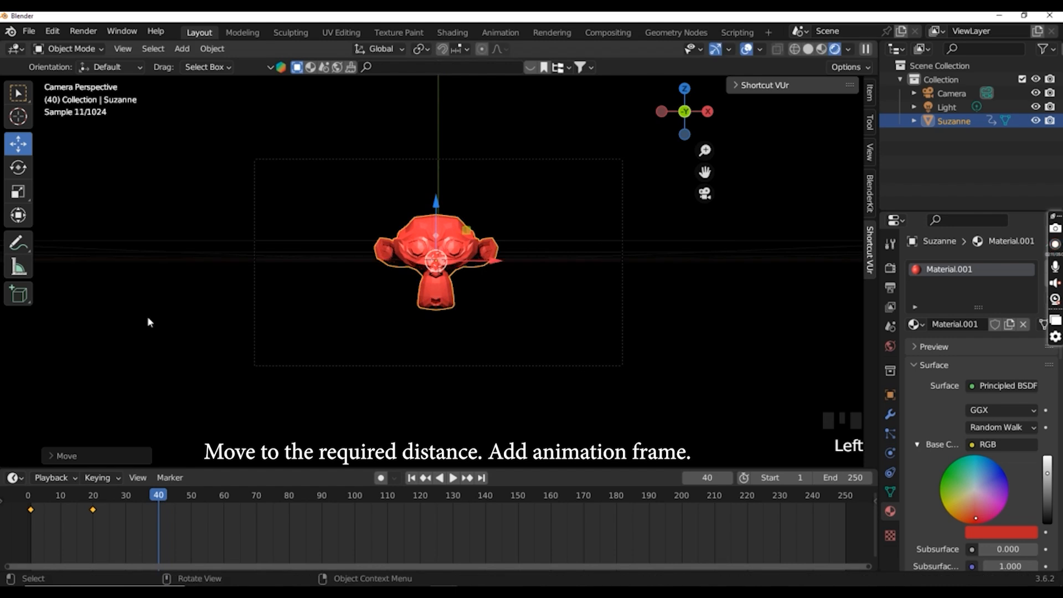
right_click(147, 316)
left_click(137, 318)
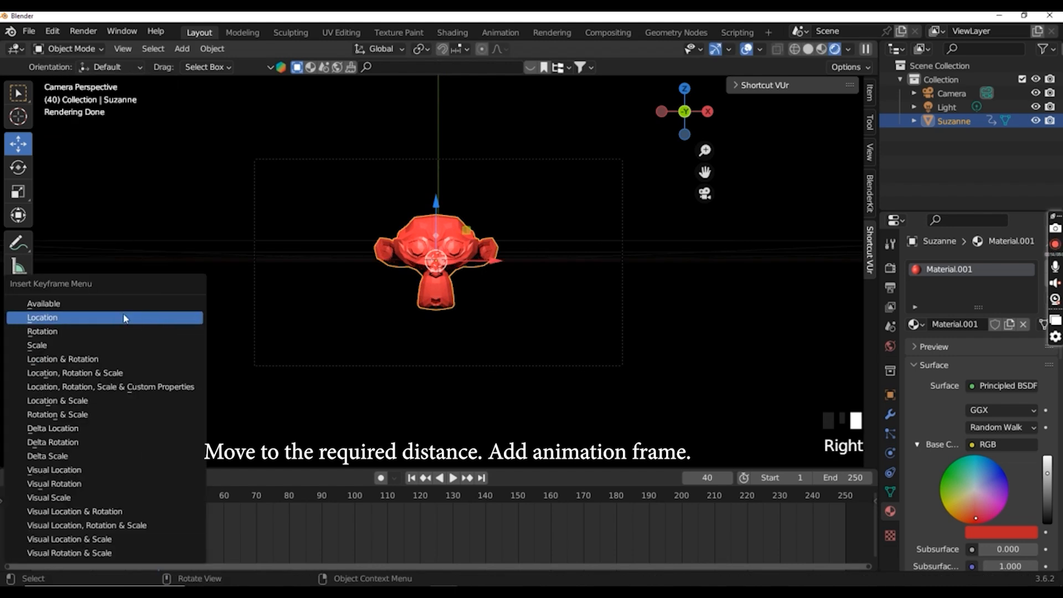
left_click(124, 319)
Step: Play the animation from the first frame to check the movement through frame 40, and return to the start
left_click(411, 477)
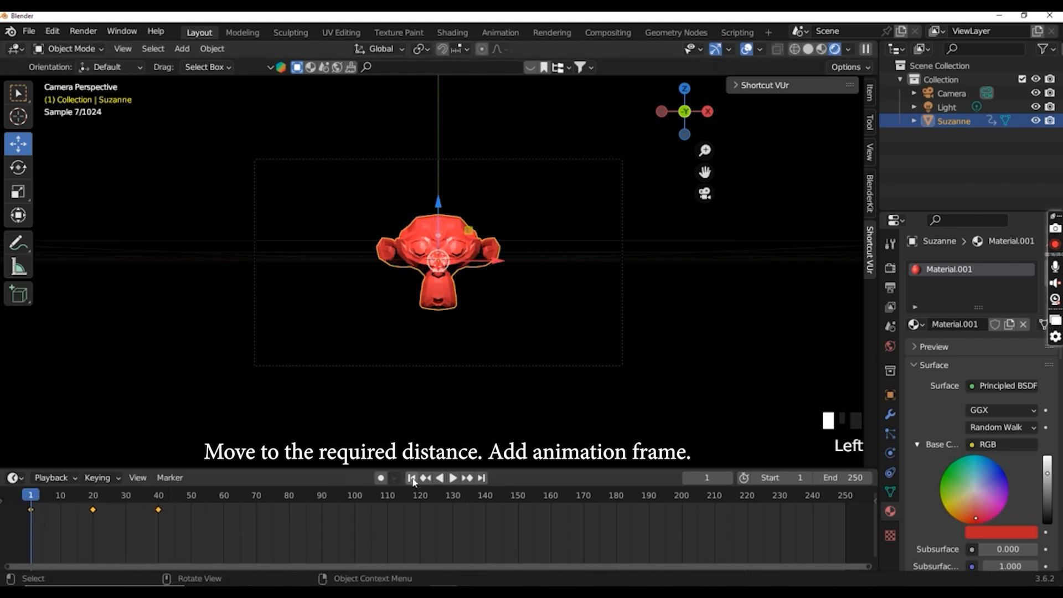
left_click(452, 477)
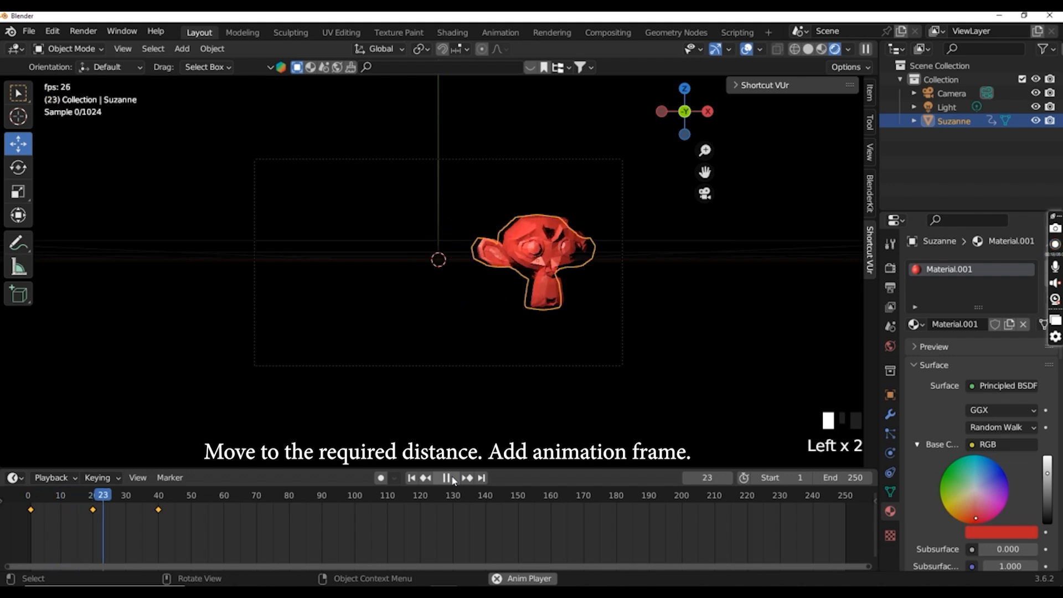
left_click(451, 478)
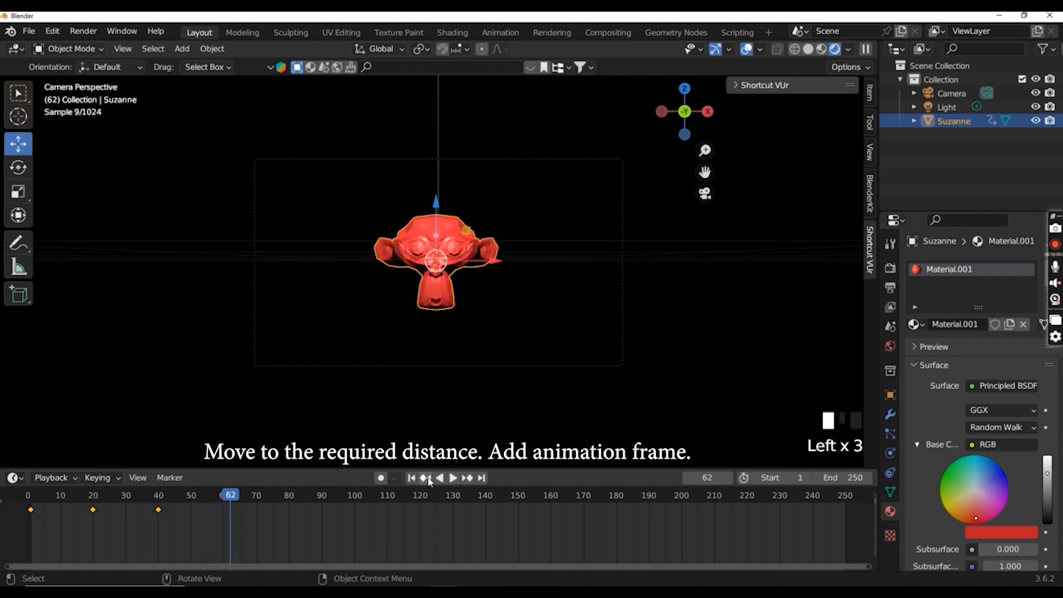
left_click(413, 479)
Step: At frame 60, move the monkey along negative X to the left part of the camera frame and insert a Location keyframe
left_click_drag(32, 496, 224, 495)
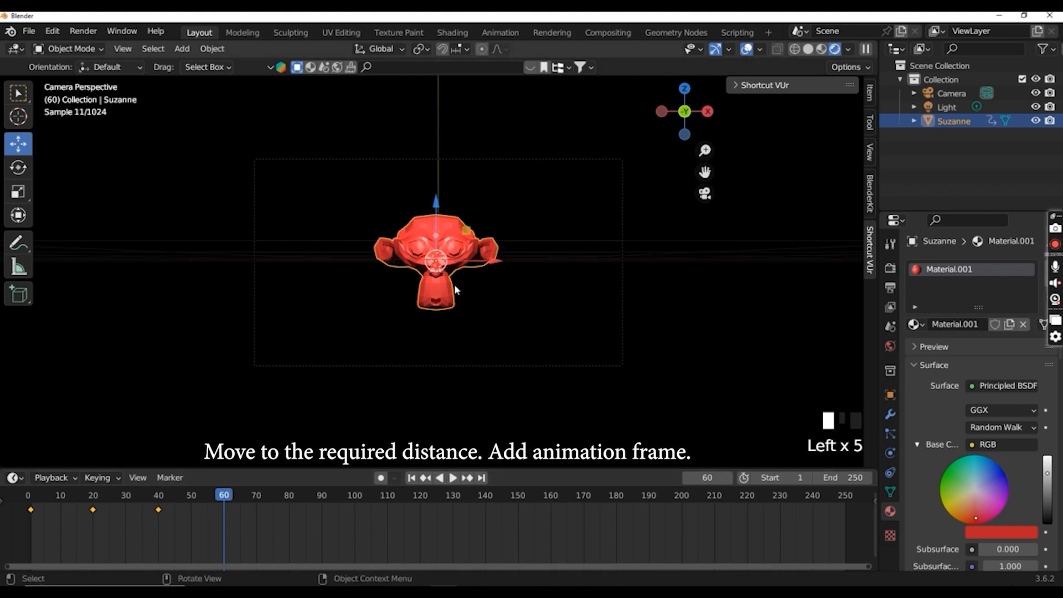
left_click_drag(495, 260, 374, 272)
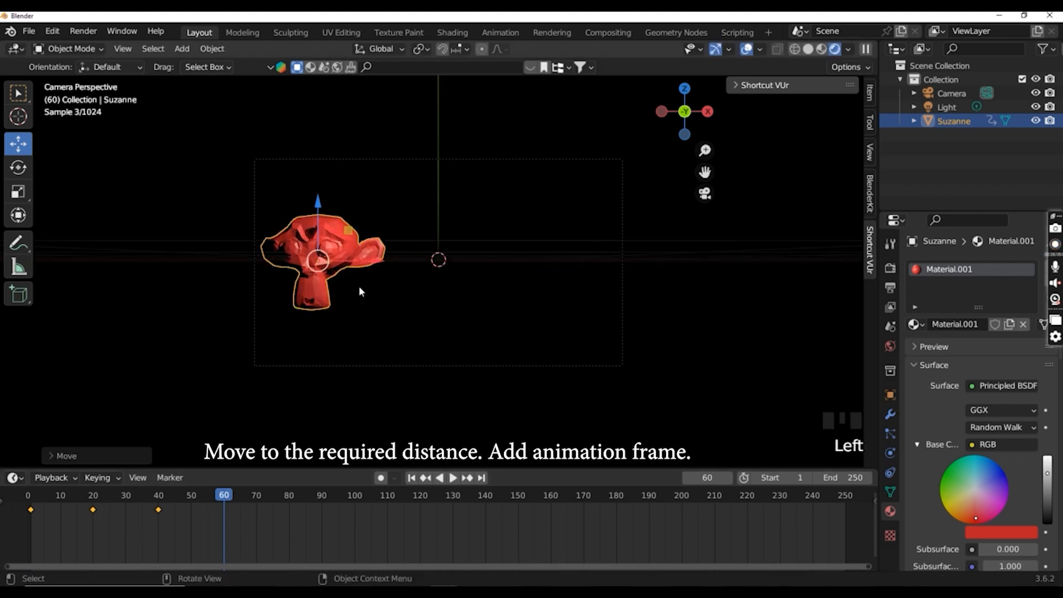
right_click(144, 329)
left_click(123, 327)
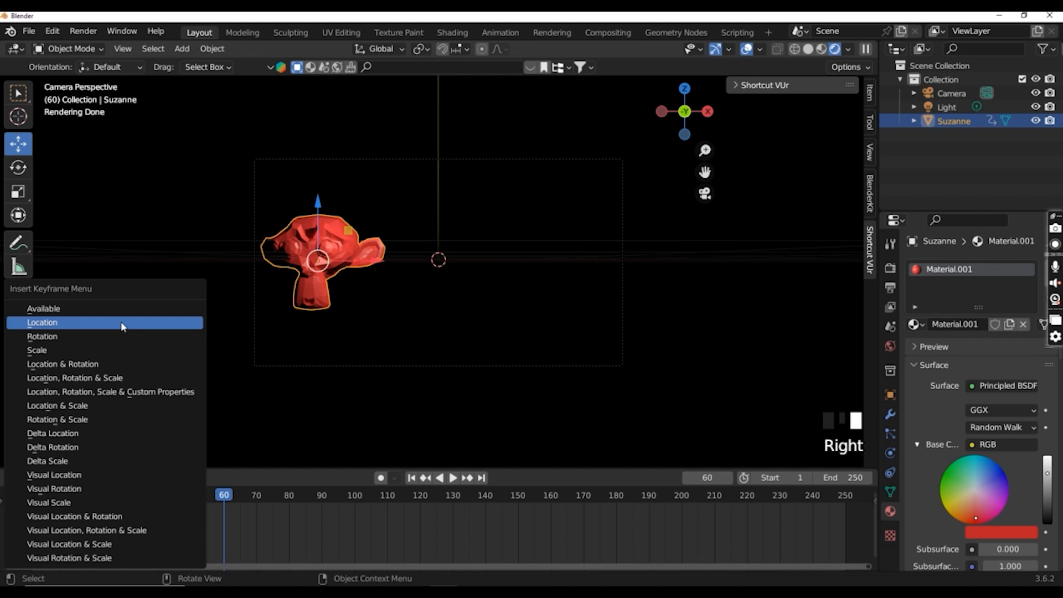
left_click(90, 324)
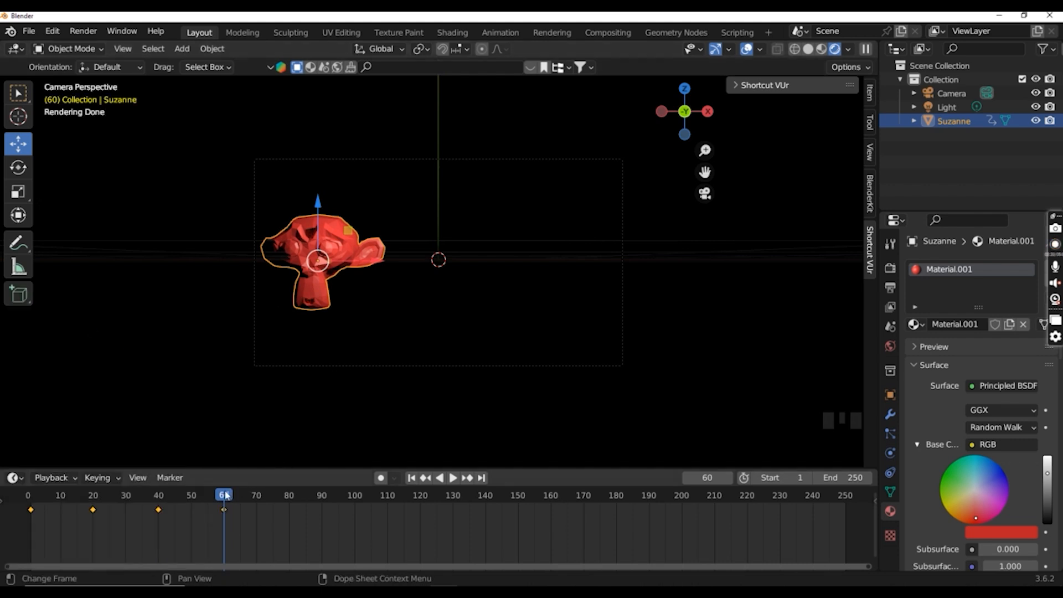
Step: At frame 80, move the monkey along X back to the middle of the camera frame and insert a Location keyframe
mouse_move(225, 492)
left_mouse_down()
mouse_move(161, 478)
mouse_move(222, 473)
left_mouse_up()
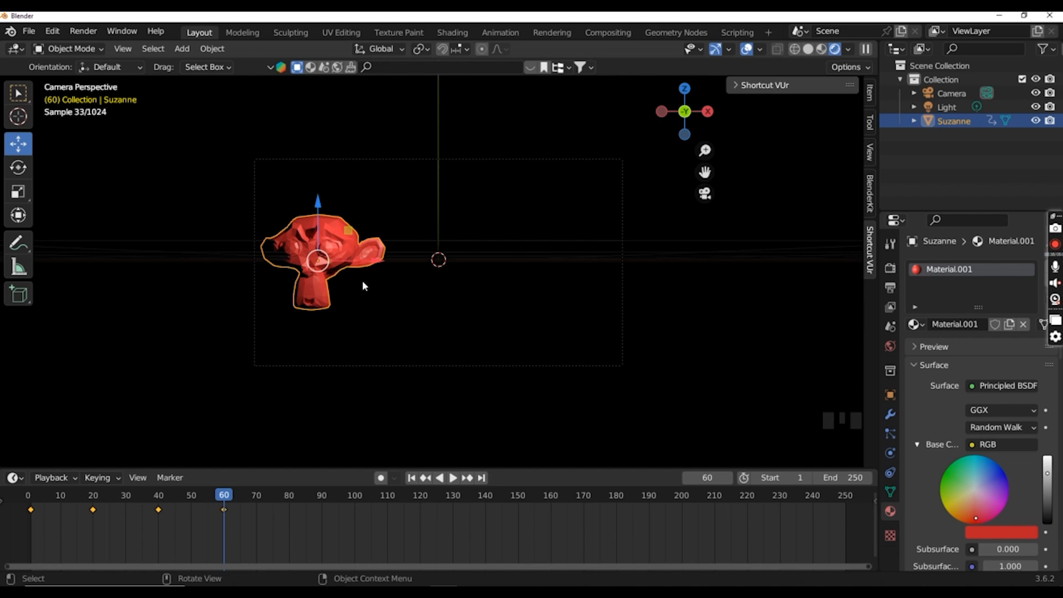
left_click_drag(226, 497, 289, 496)
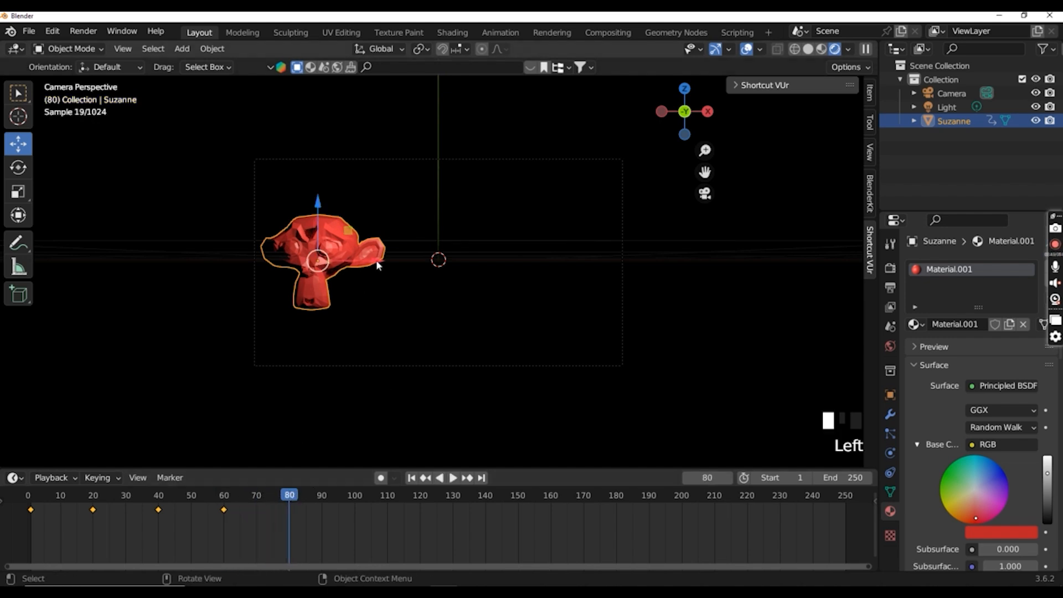
left_click_drag(378, 266, 509, 265)
right_click_drag(180, 278, 143, 295)
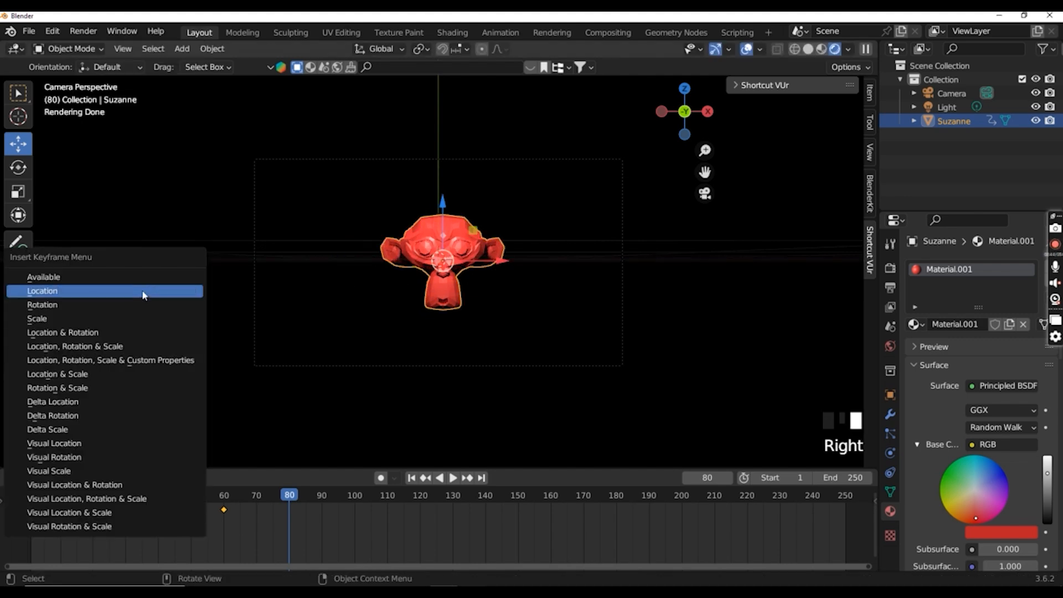
left_click(101, 292)
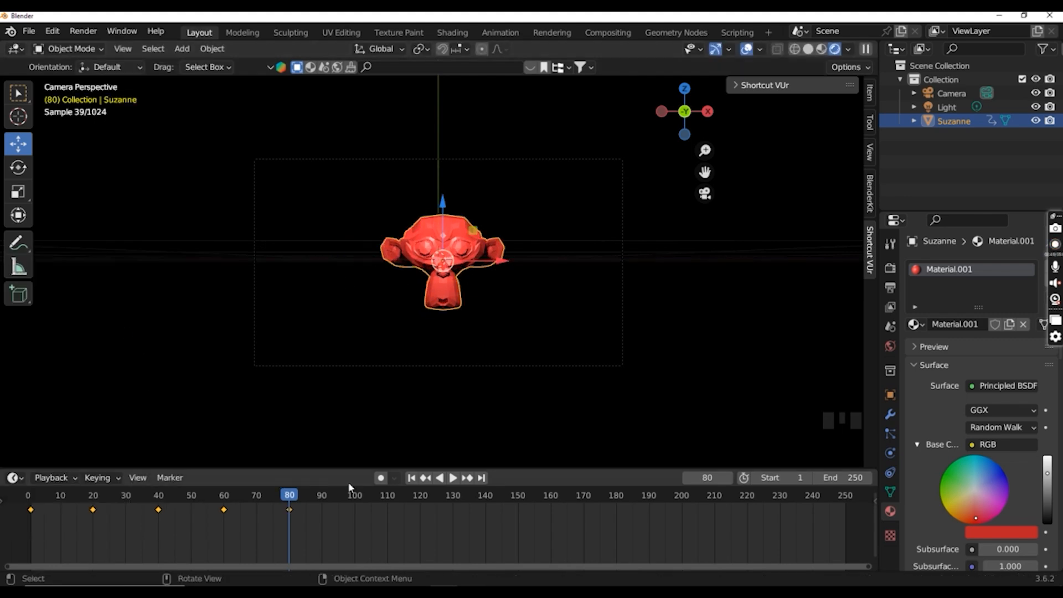
Step: Play the animation from the first frame to check the side-to-side movement through frame 80
left_click(410, 478)
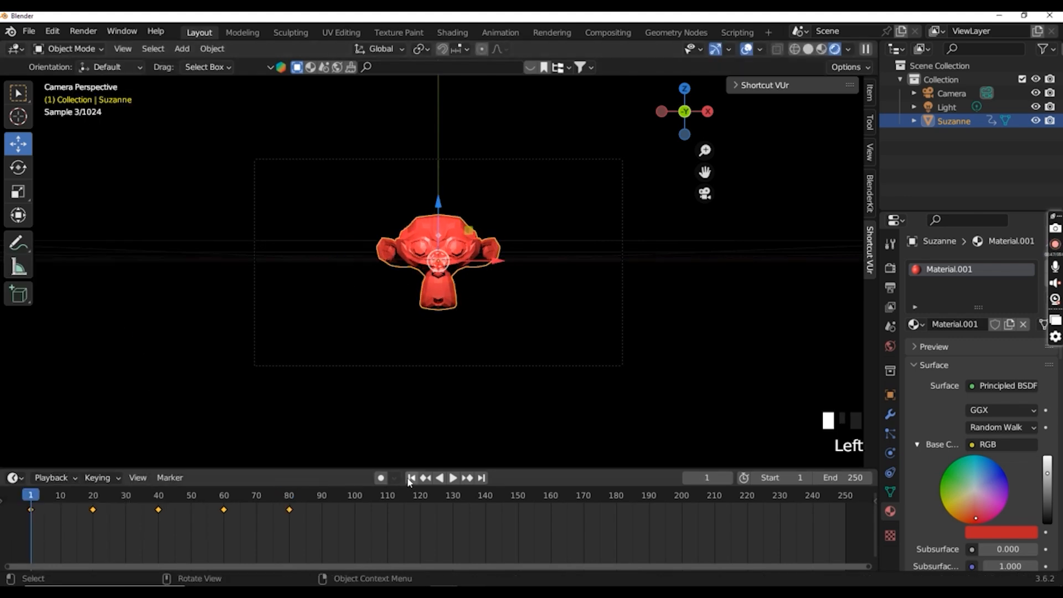
left_click(453, 479)
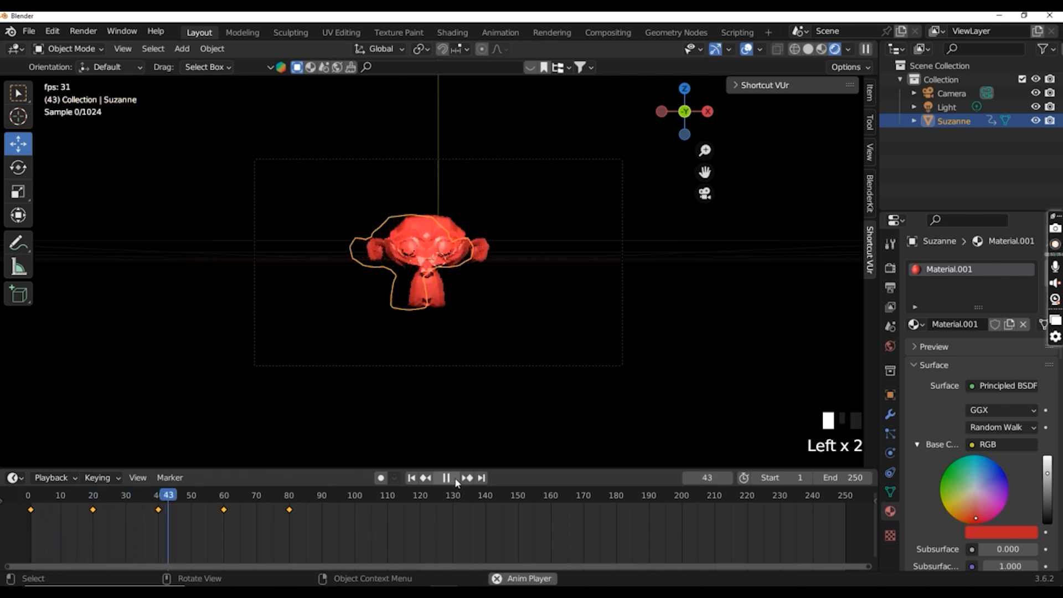
left_click(446, 477)
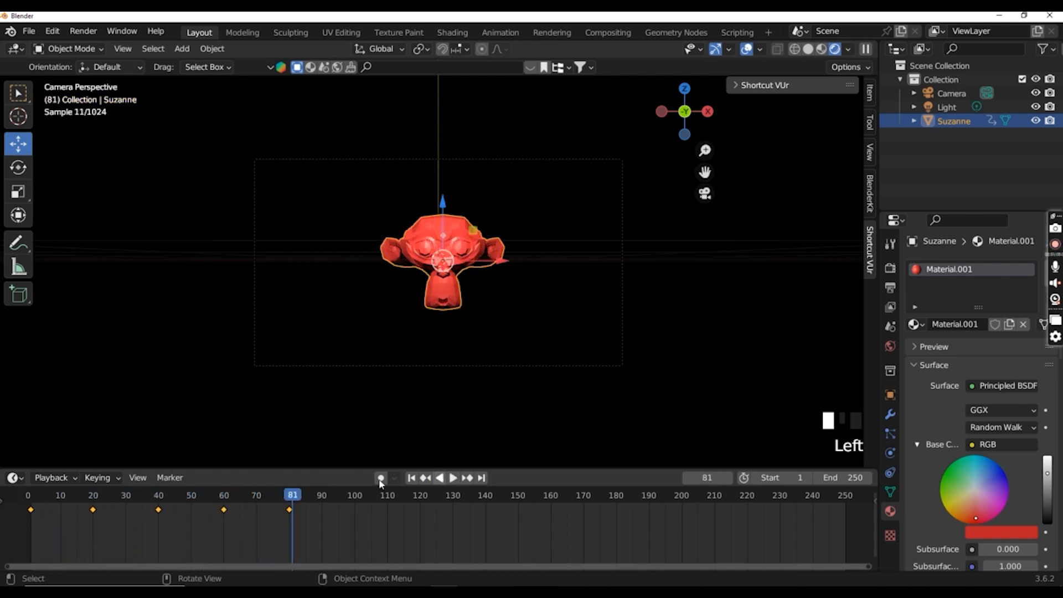
left_click(452, 478)
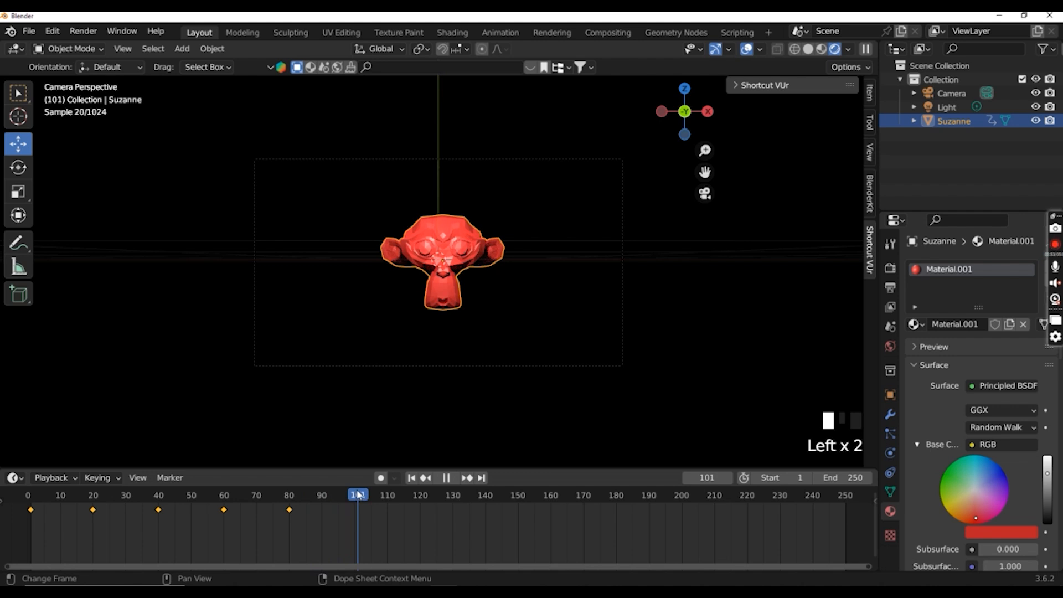
Step: Set the current frame to 100 and the animation's end frame to 150
left_click_drag(357, 491, 356, 492)
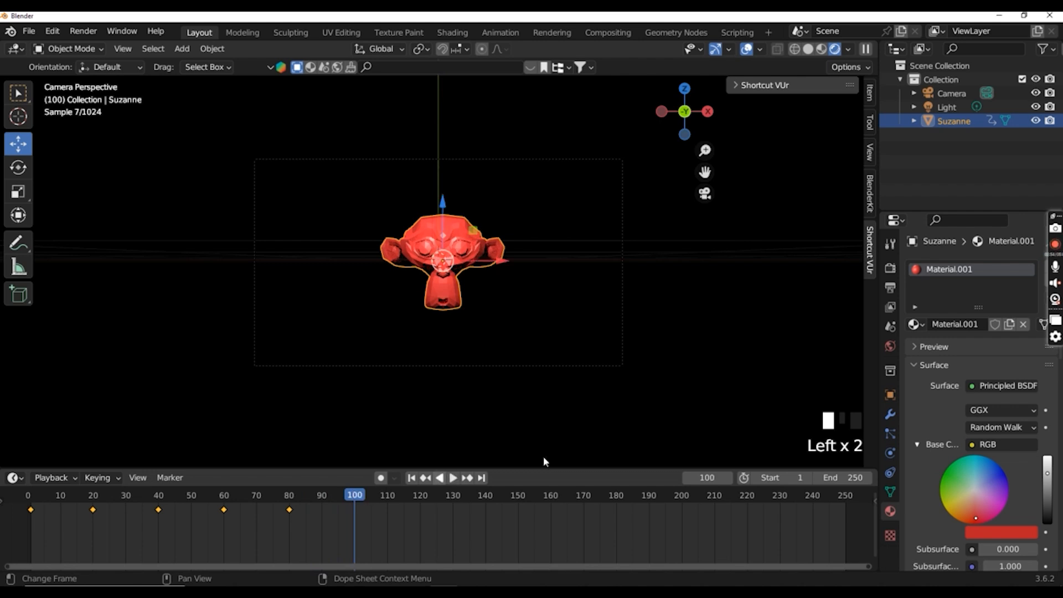
left_click(854, 479)
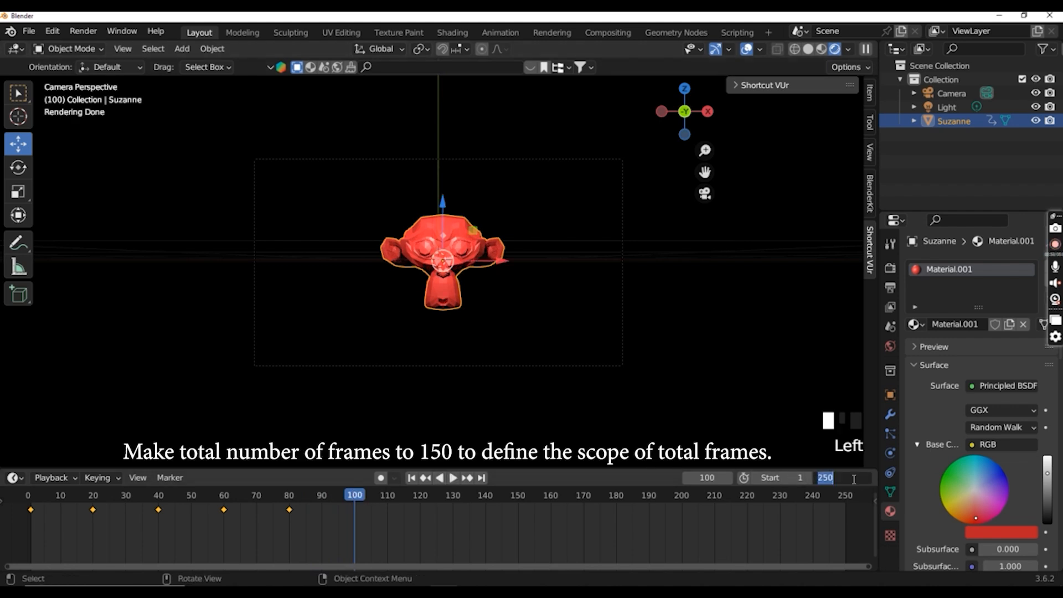
type("150")
key("Return")
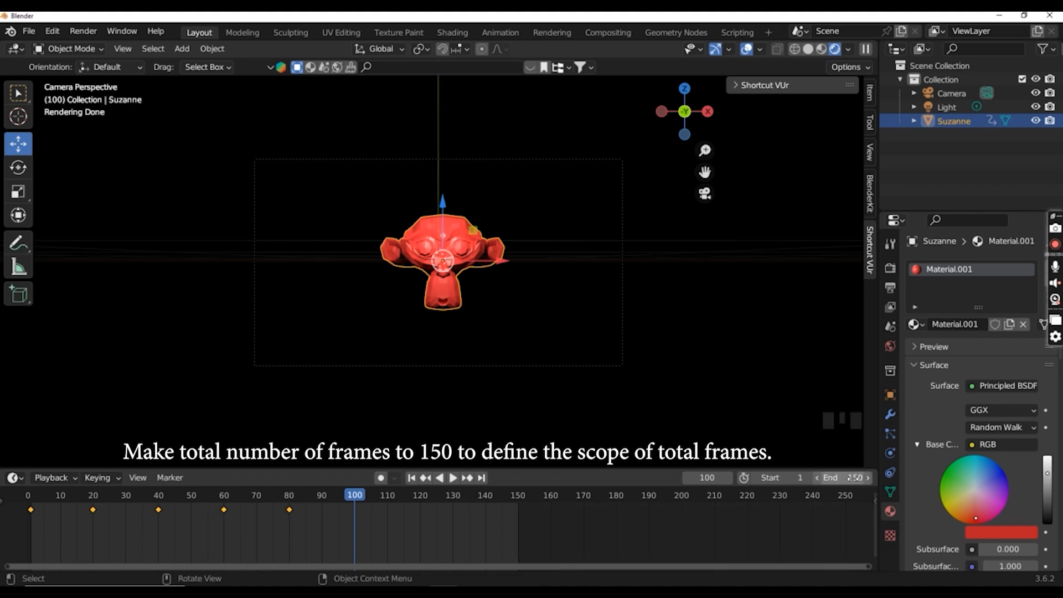
Step: Insert Rotation keyframes on the monkey at frame 100 and at frame 101
right_click(263, 410)
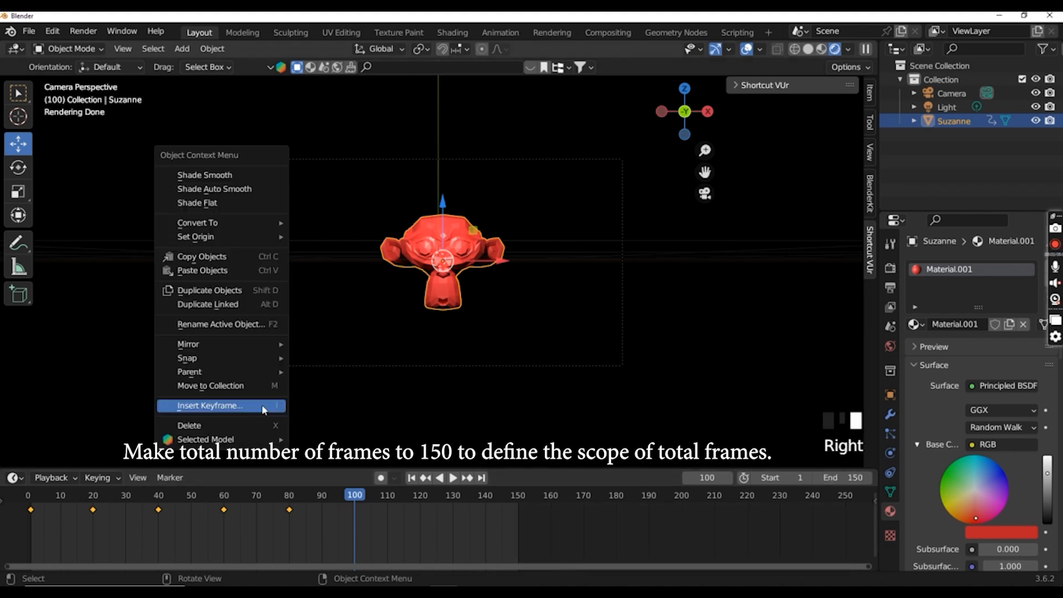
left_click(225, 407)
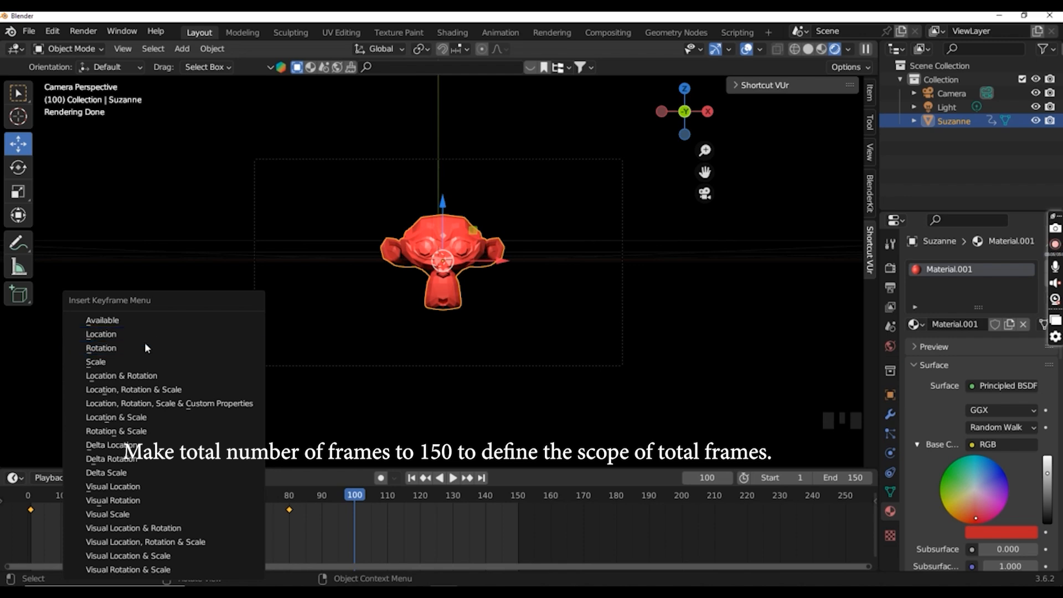
left_click(146, 347)
left_click(357, 498)
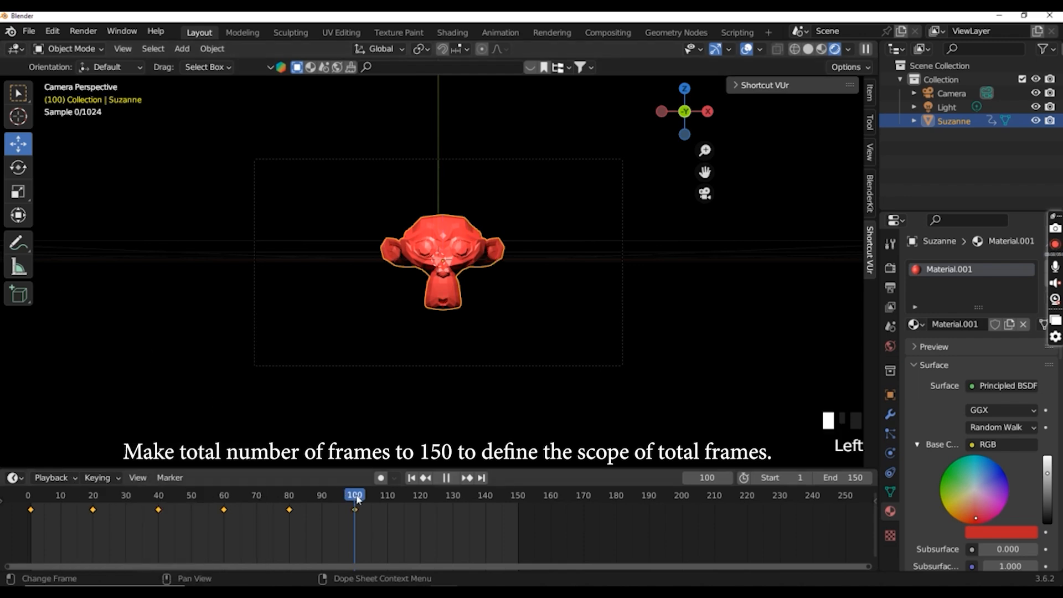
right_click(240, 410)
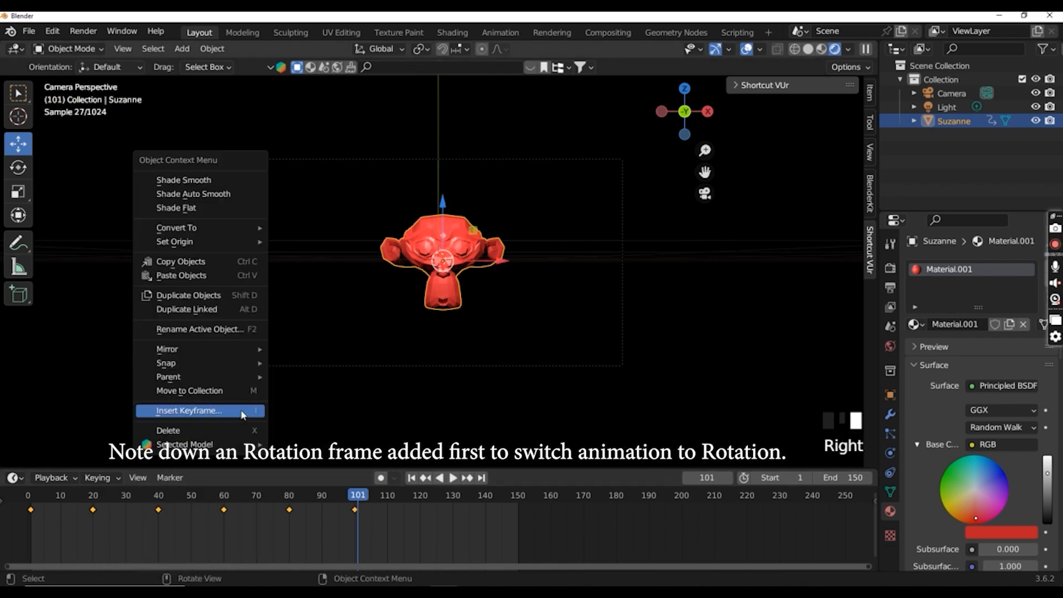
left_click(213, 412)
left_click(132, 345)
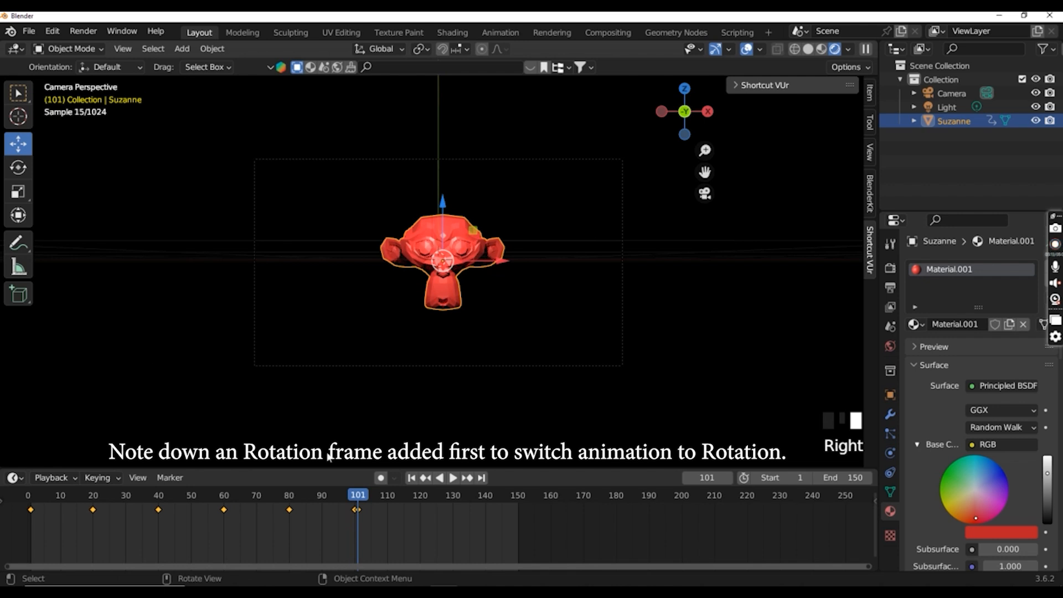
Step: At frame 120, set the monkey's Z rotation to -67° and insert a Rotation keyframe
left_click_drag(357, 495, 421, 498)
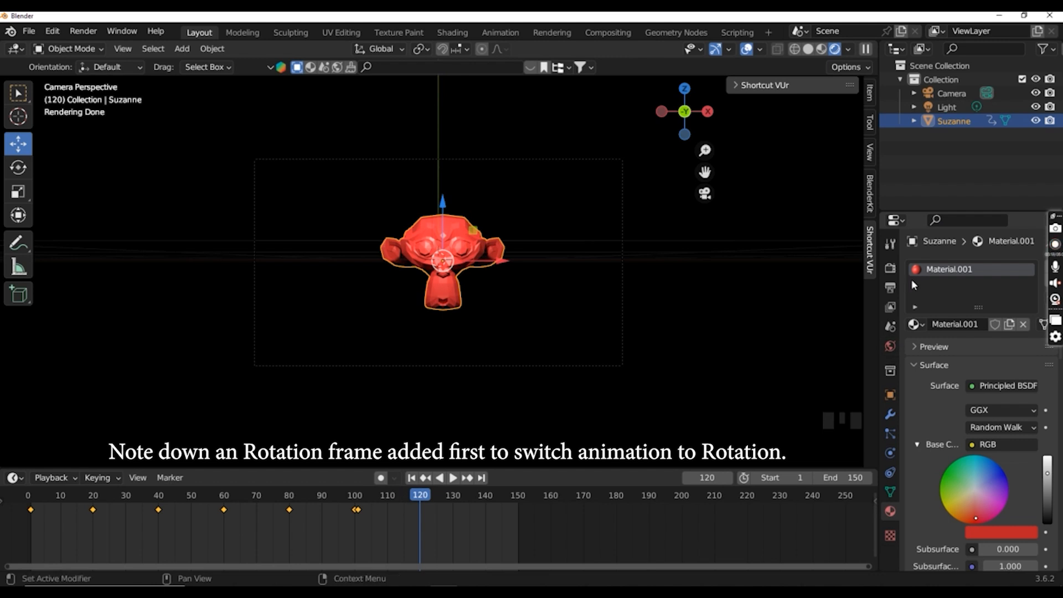
left_click(891, 395)
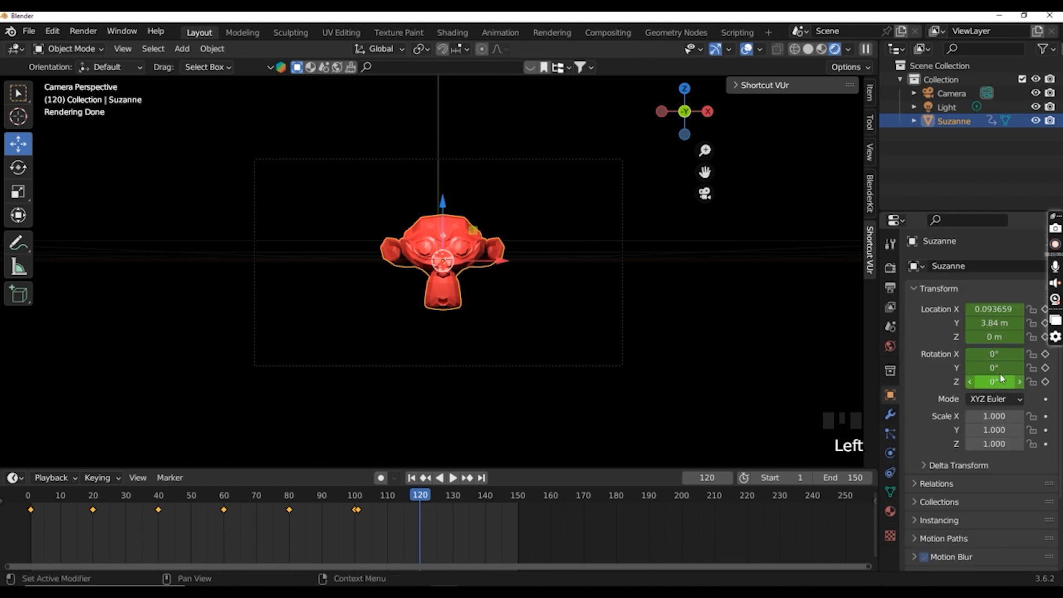
left_click_drag(996, 381, 922, 382)
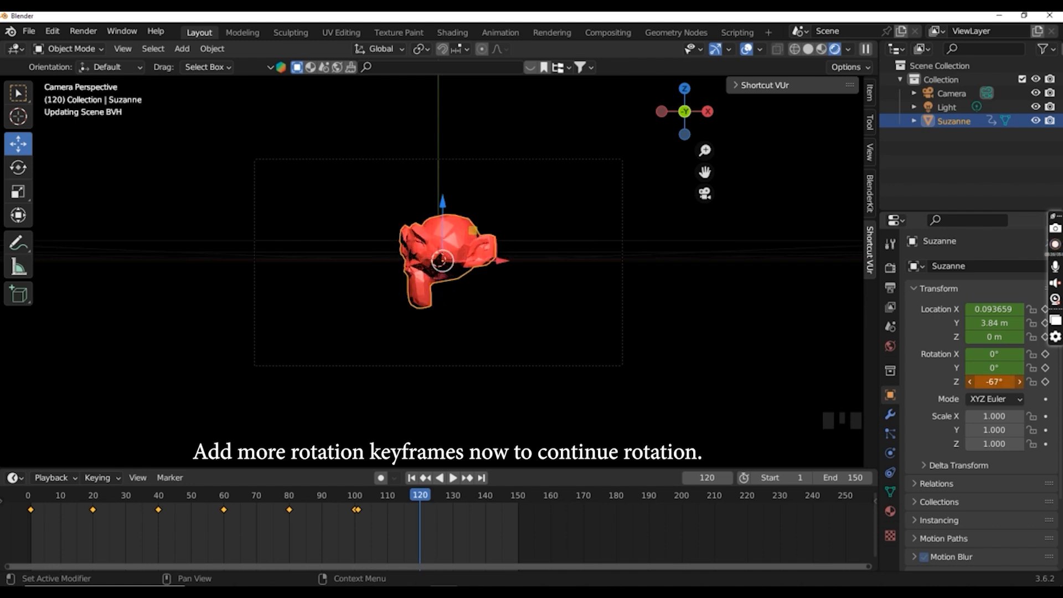
right_click(421, 399)
left_click(386, 399)
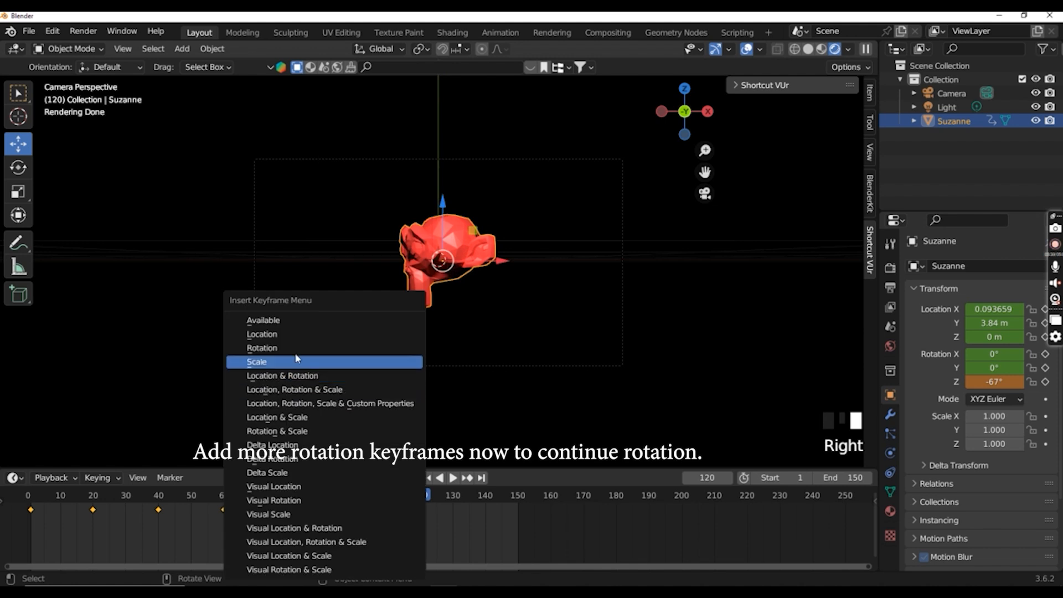
left_click(292, 349)
Step: At frame 140, set the monkey's Z rotation to 88° and insert a Rotation keyframe
left_click_drag(428, 502, 485, 493)
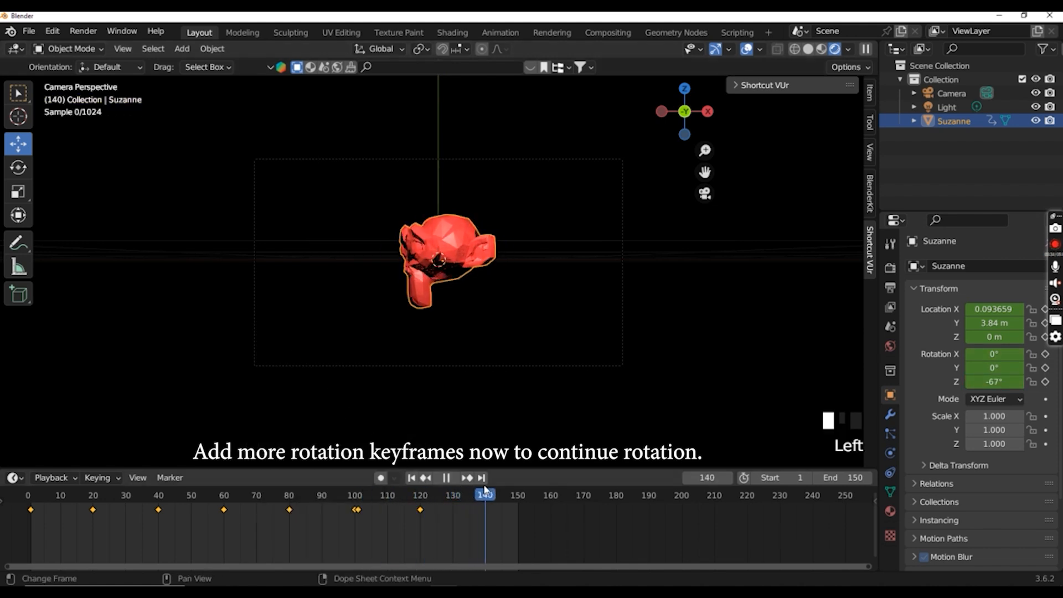
right_click(385, 403)
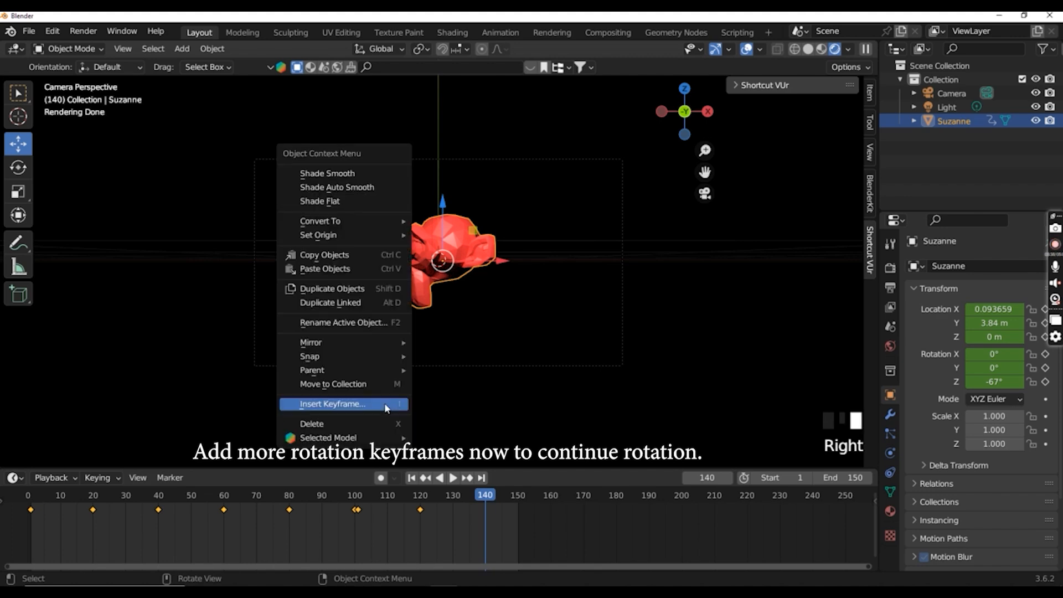
left_click(497, 260)
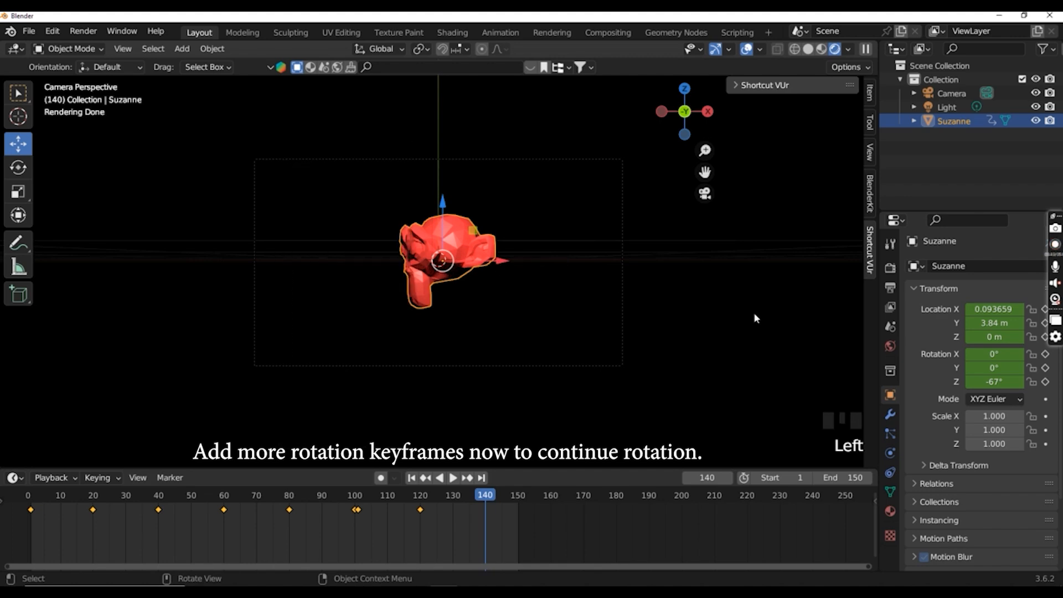
left_click_drag(985, 382, 1051, 382)
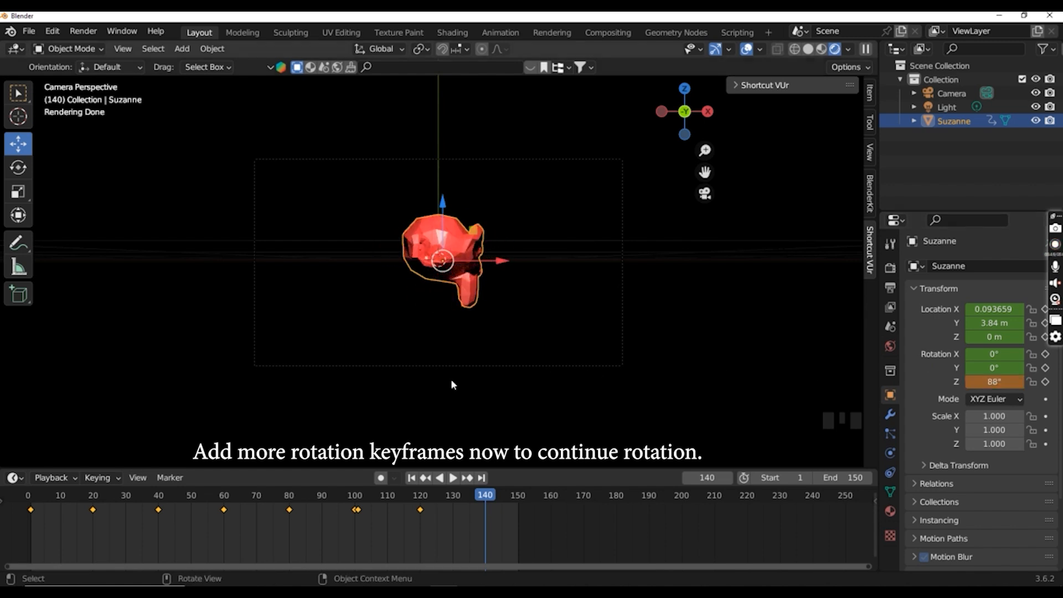
right_click(426, 384)
left_click(398, 383)
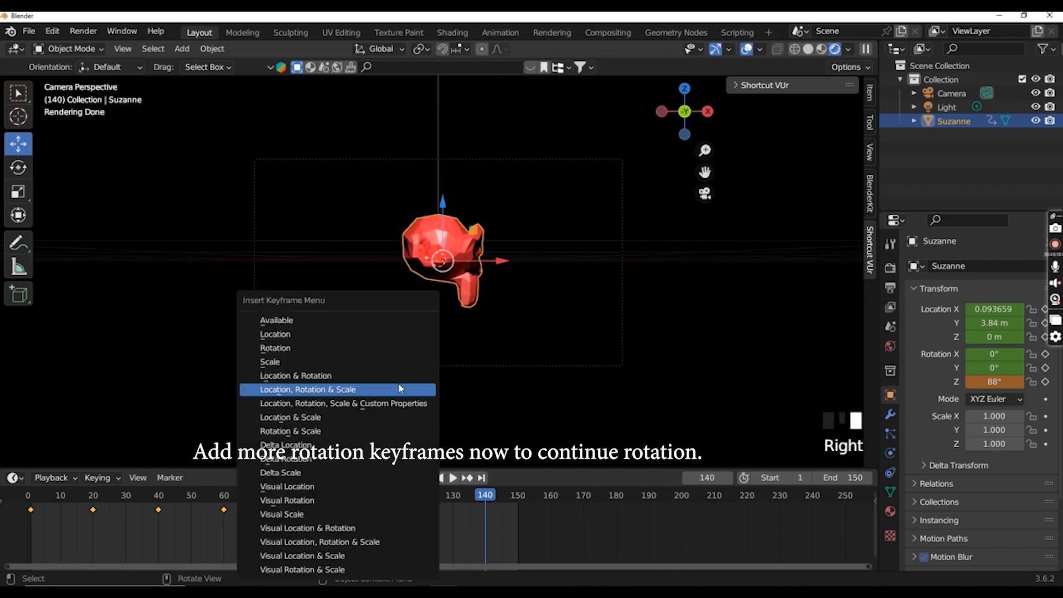
left_click(326, 349)
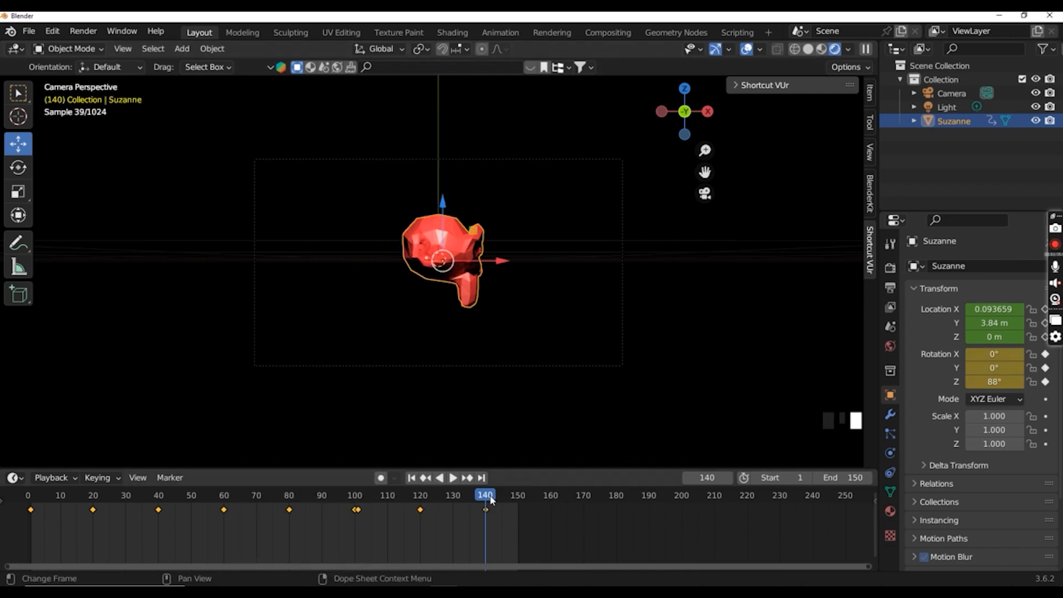
Step: At frame 150, set the Z rotation to 0° and insert a Rotation keyframe with the Suzanne object selected
left_click_drag(487, 495, 519, 499)
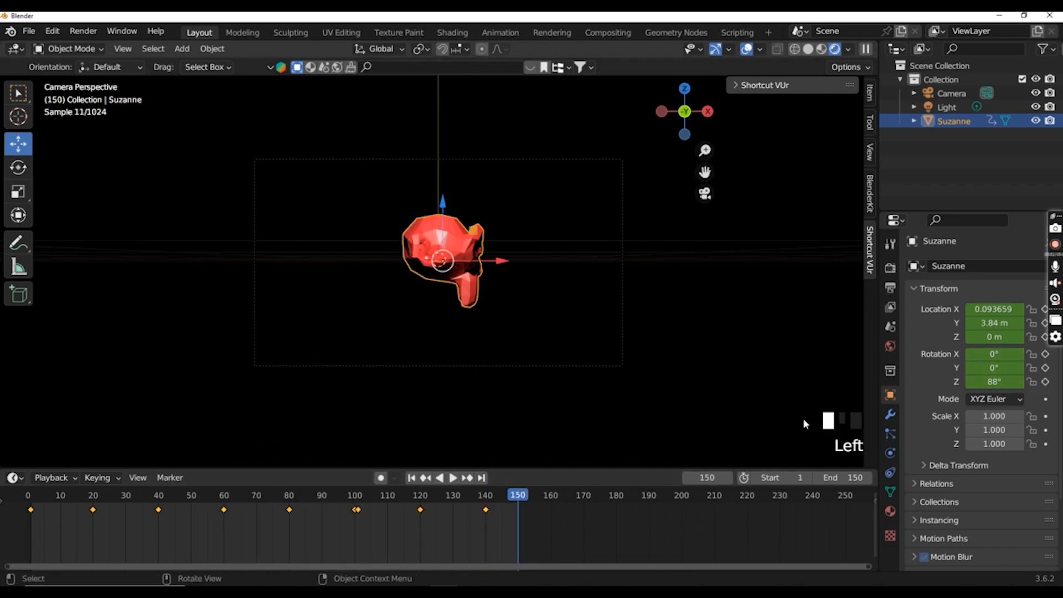
left_click(495, 263)
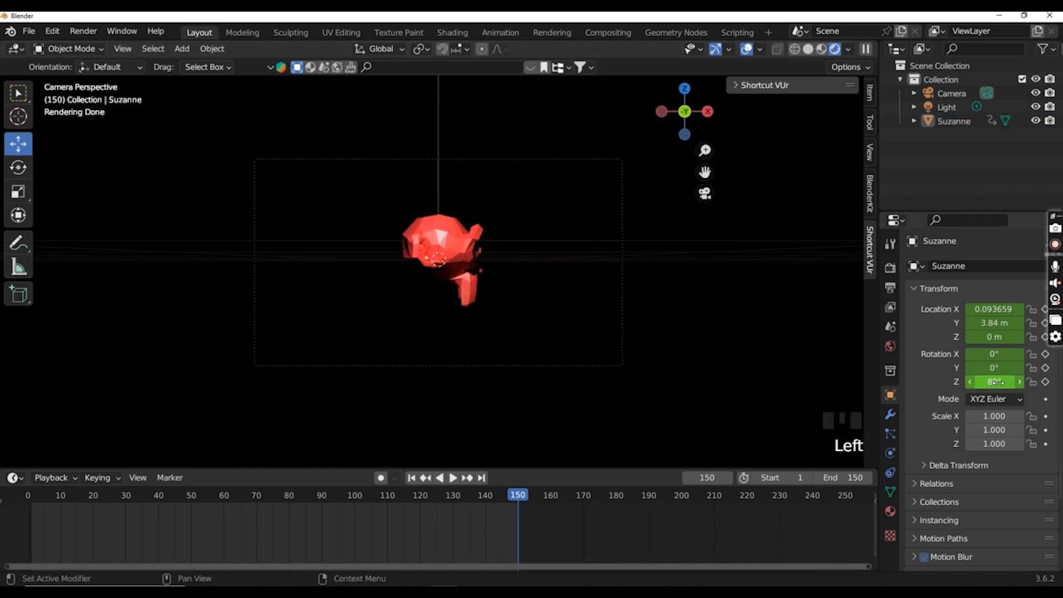
left_click_drag(994, 382, 953, 382)
right_click(484, 394)
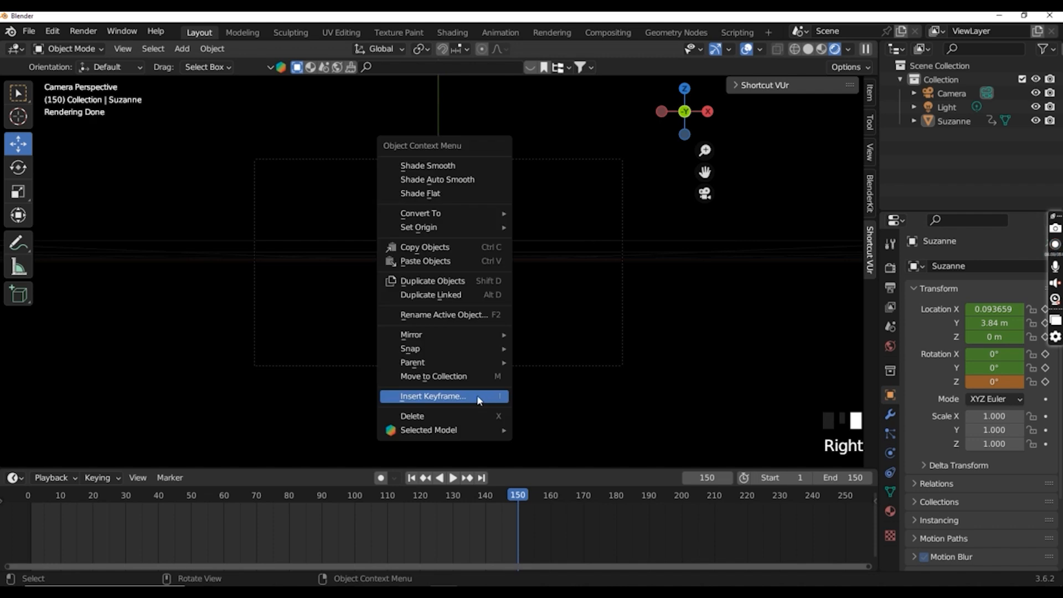
left_click(480, 397)
left_click(392, 349)
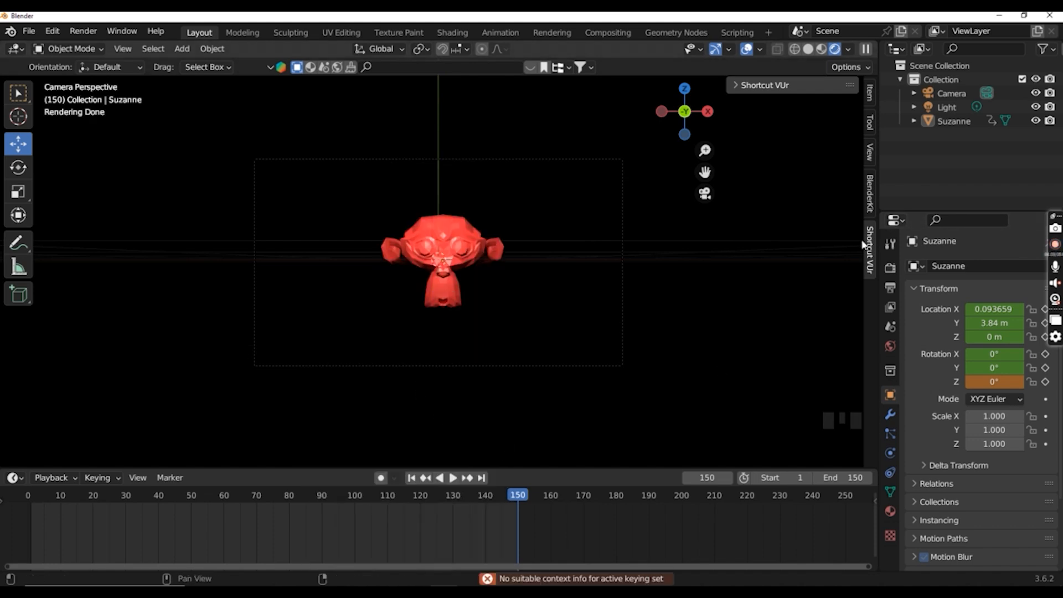
left_click(947, 117)
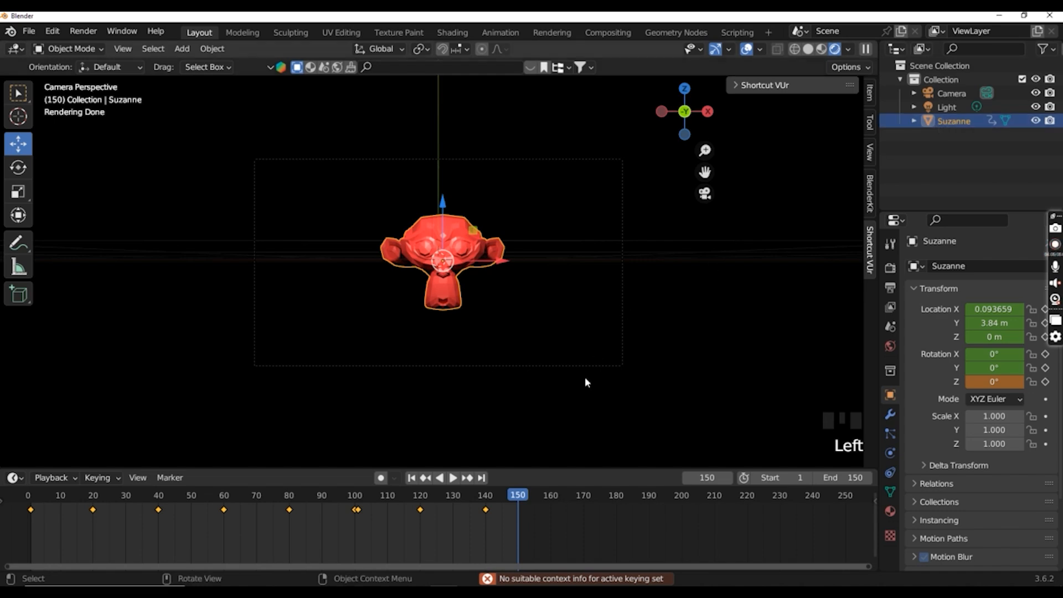
right_click(487, 401)
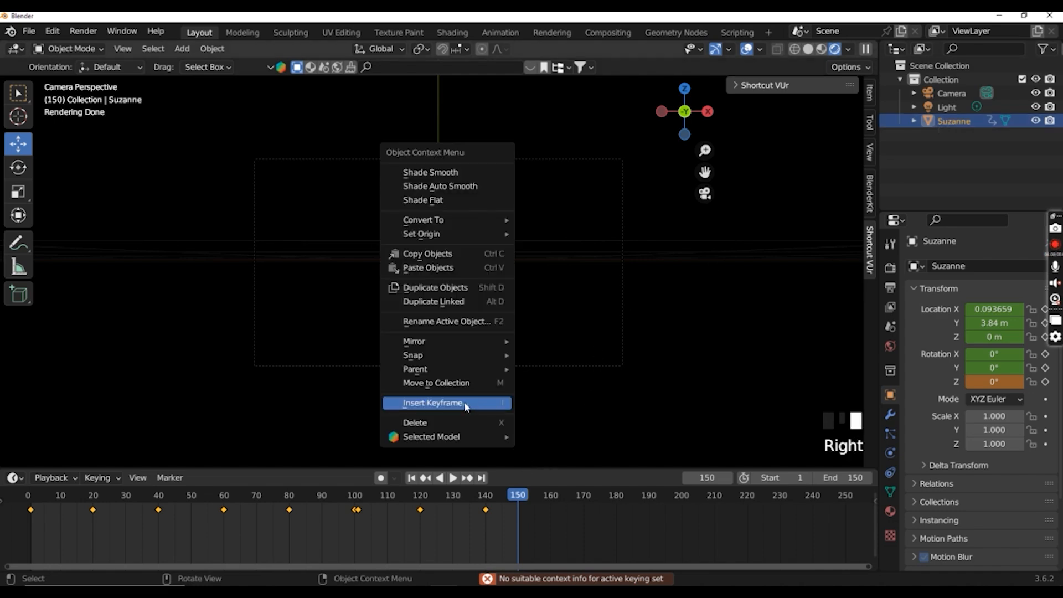
left_click(467, 404)
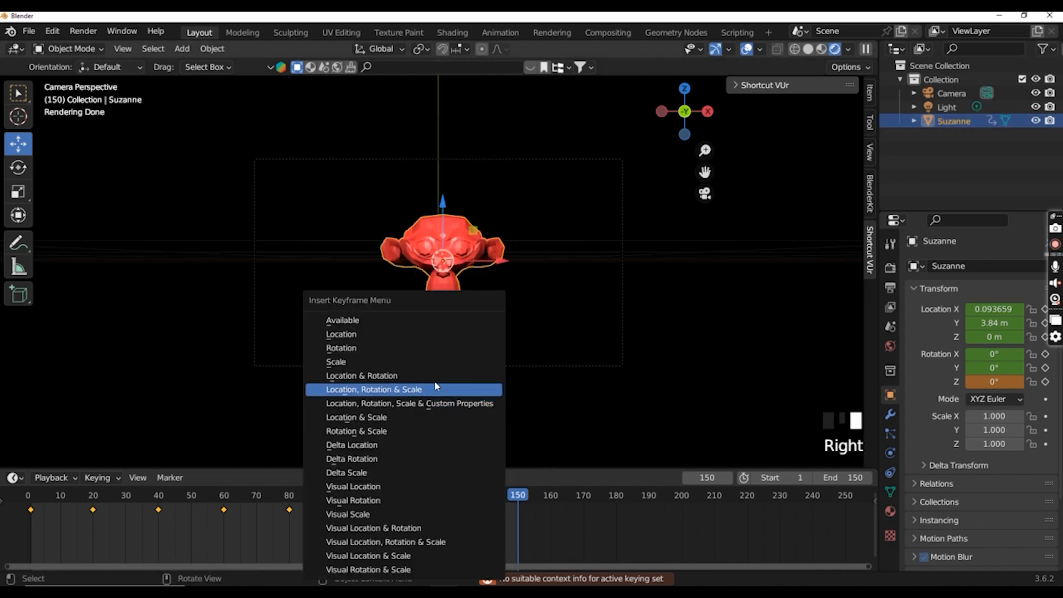
left_click(408, 341)
Step: Play the animation from the first frame to check the combined movement and rotation, and return to frame 1
left_click_drag(517, 493, 495, 486)
left_click(411, 478)
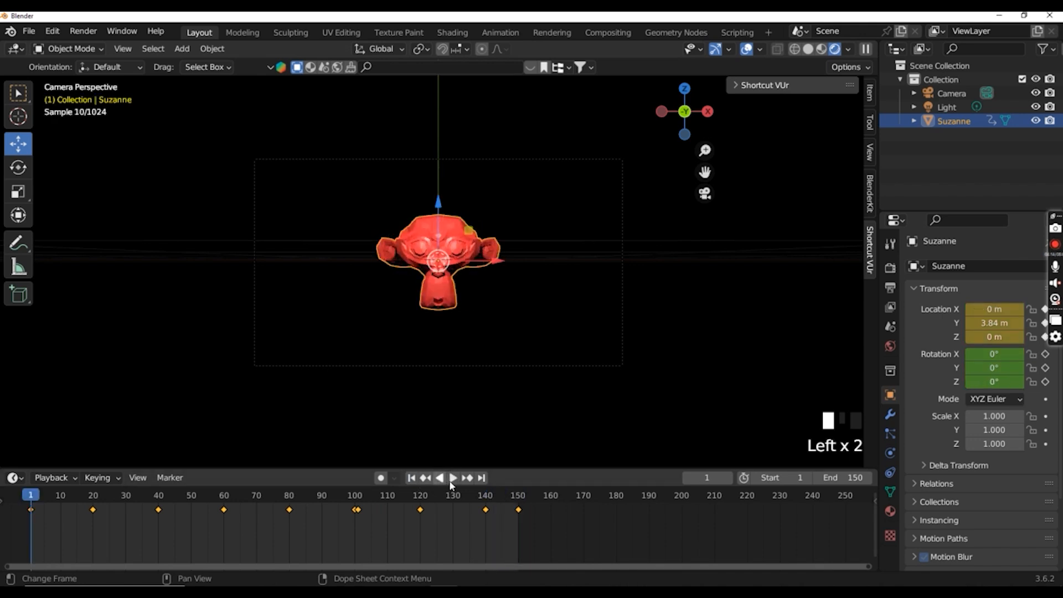
left_click(454, 477)
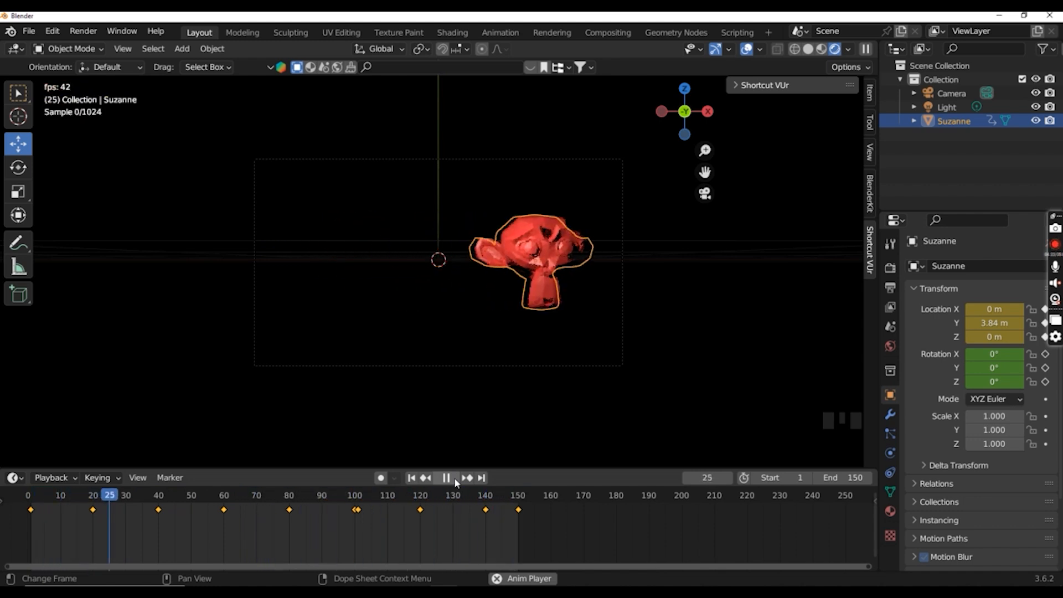
left_click(453, 477)
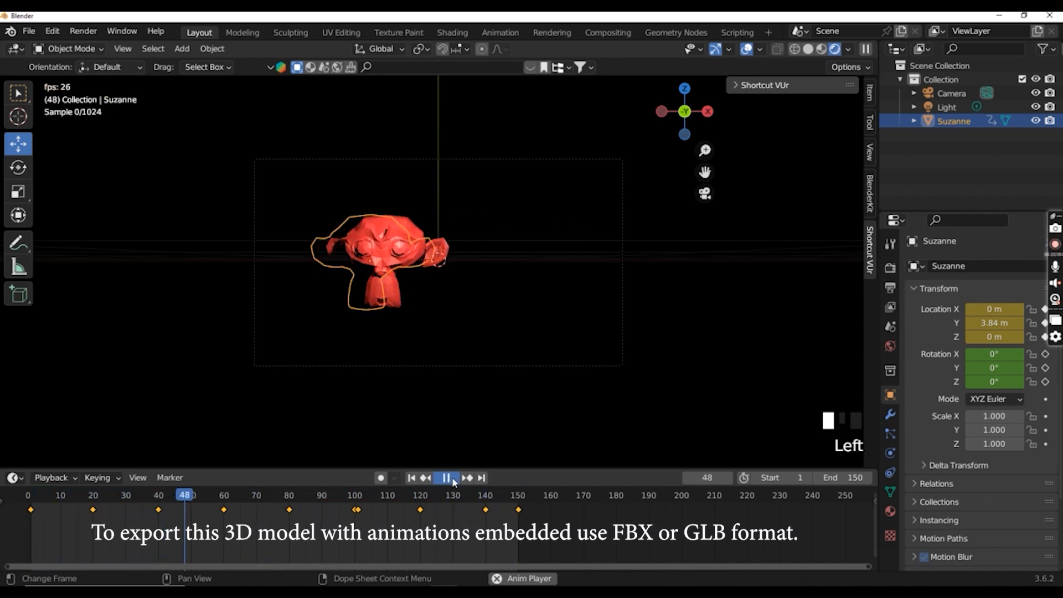
left_click(411, 478)
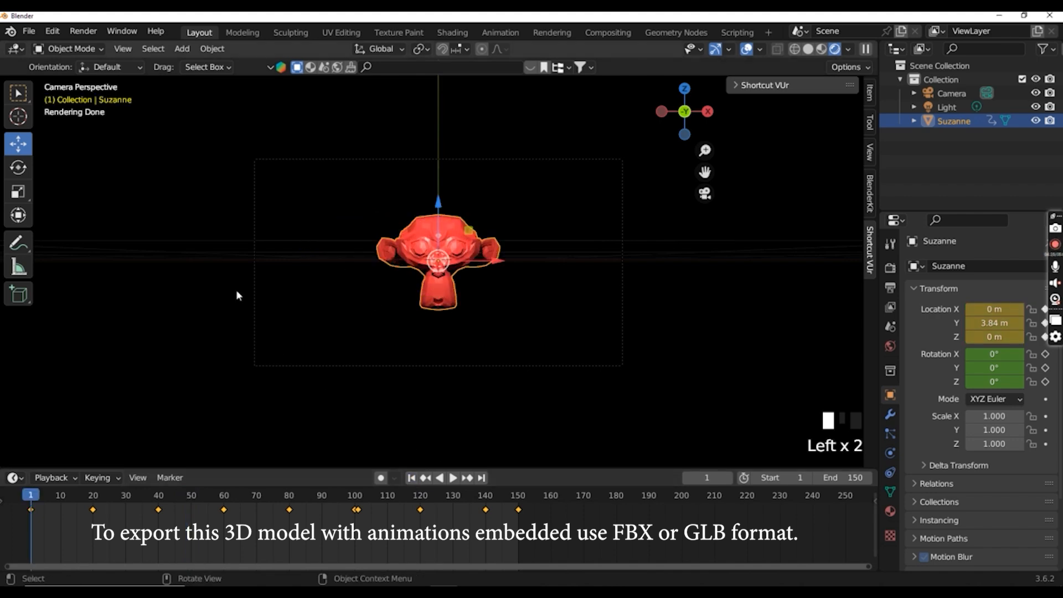
Step: Start an FBX export and choose the Models\Blender\uv folder as its destination
left_click(29, 31)
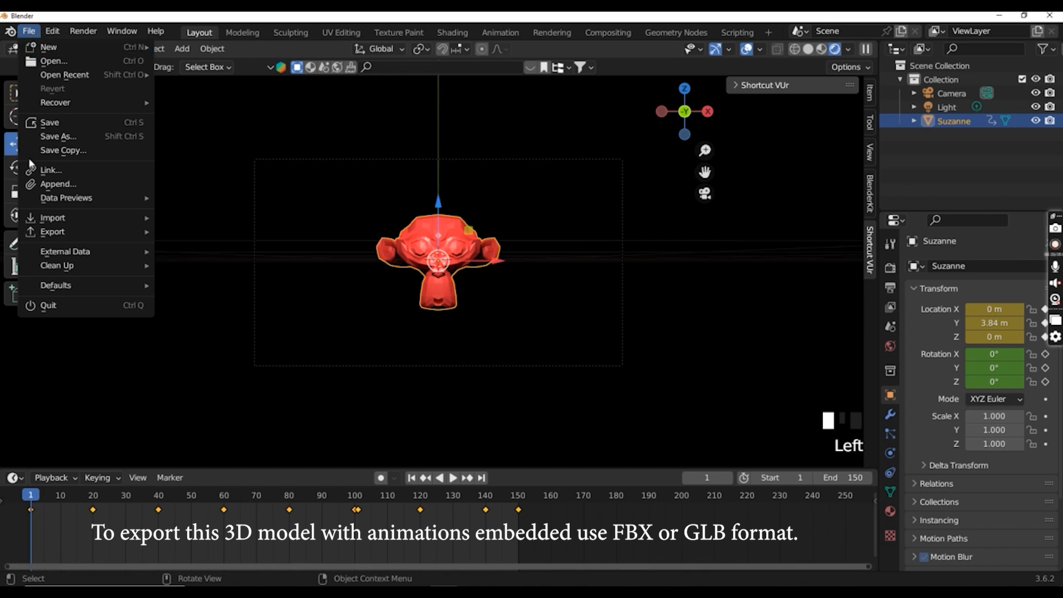
mouse_move(61, 232)
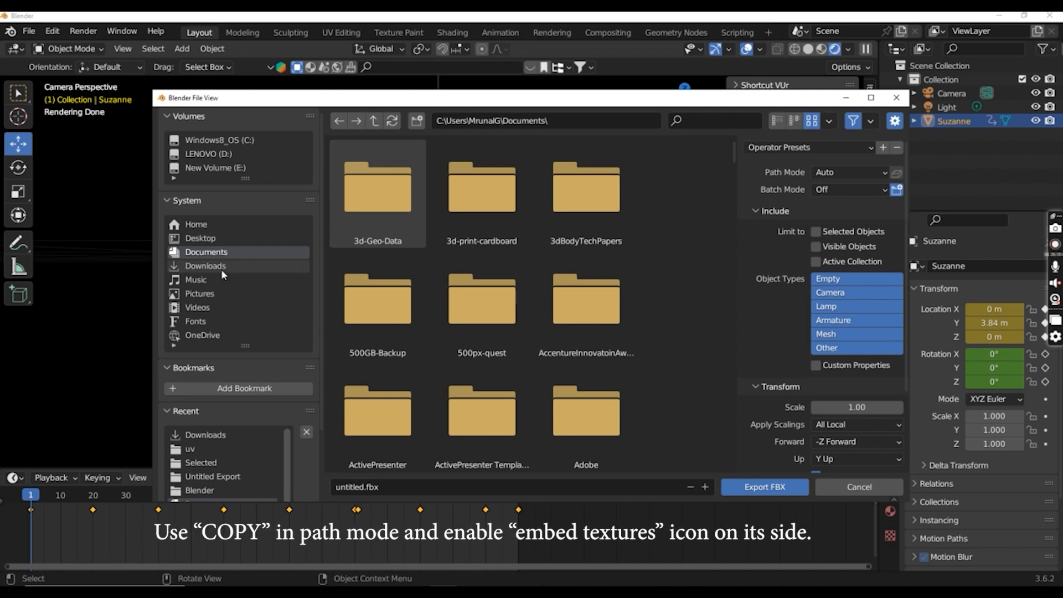
left_click(210, 450)
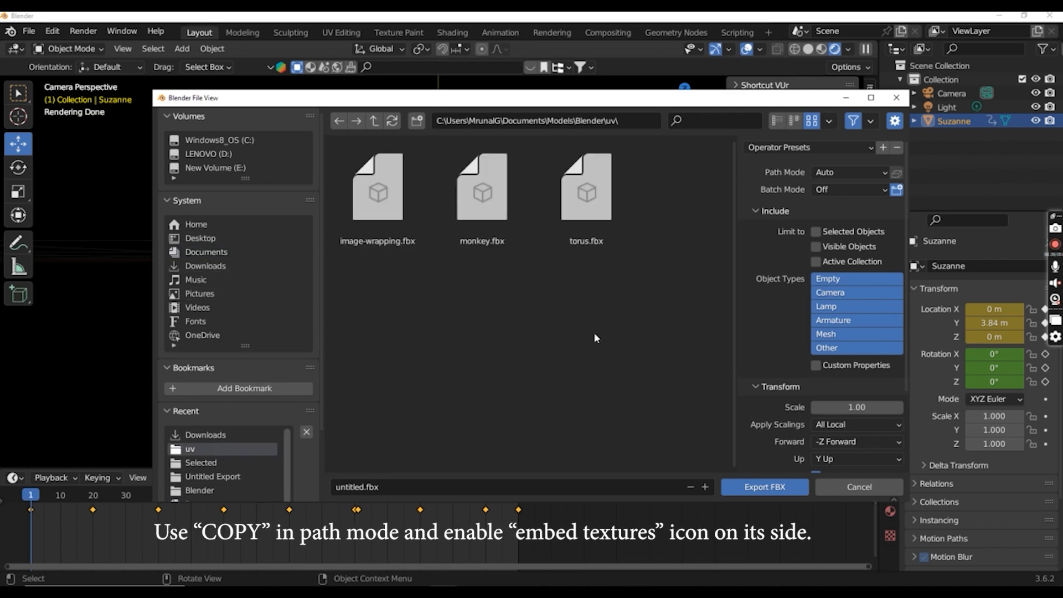
Step: Set the export's Path Mode to Copy, enable Embed Textures, and limit the export to Selected Objects
left_click(882, 174)
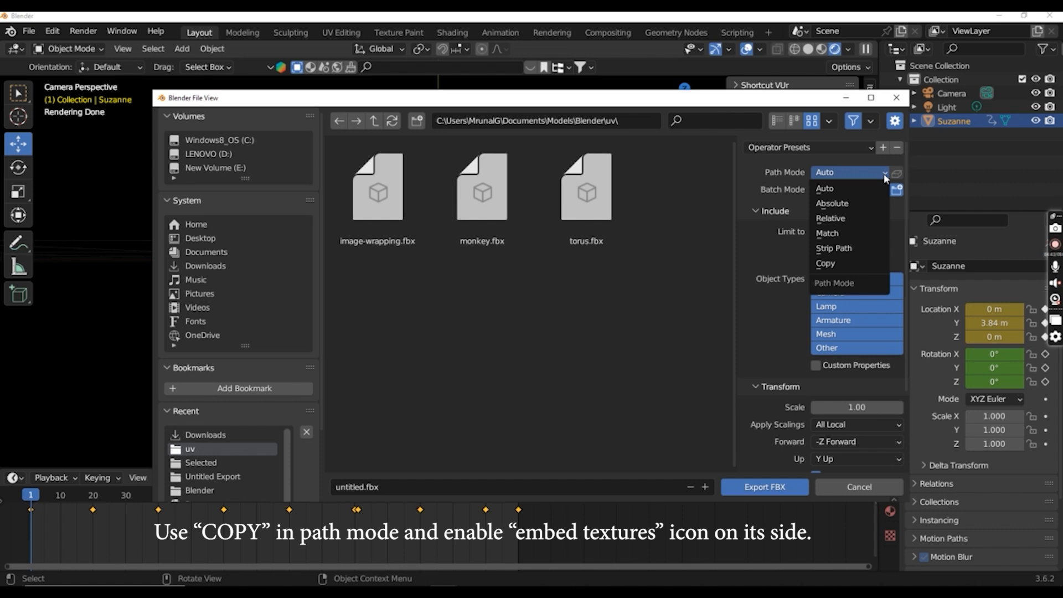
left_click(831, 266)
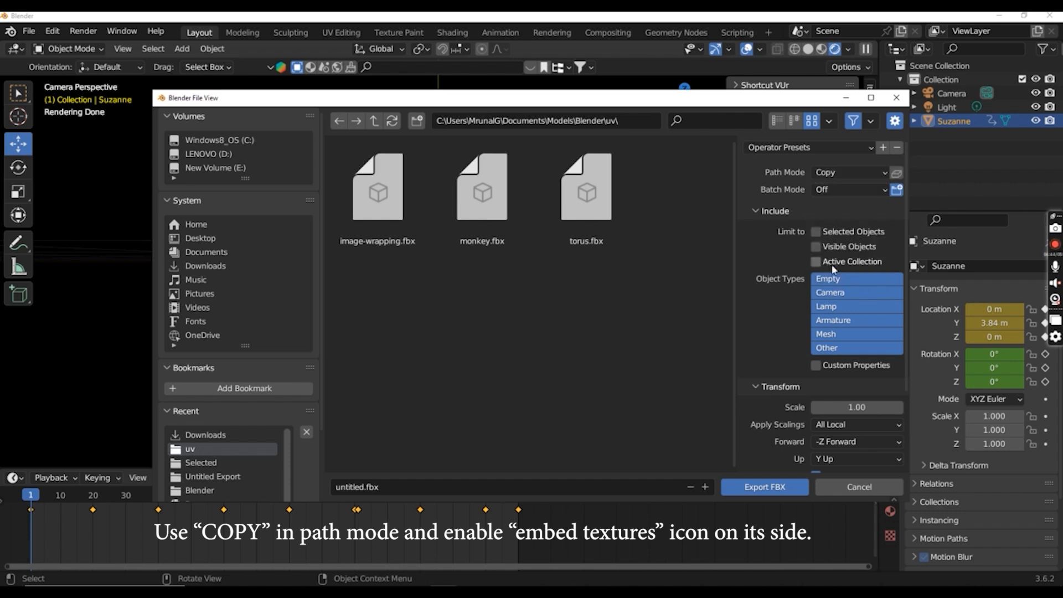
left_click(897, 174)
left_click_drag(748, 103, 616, 67)
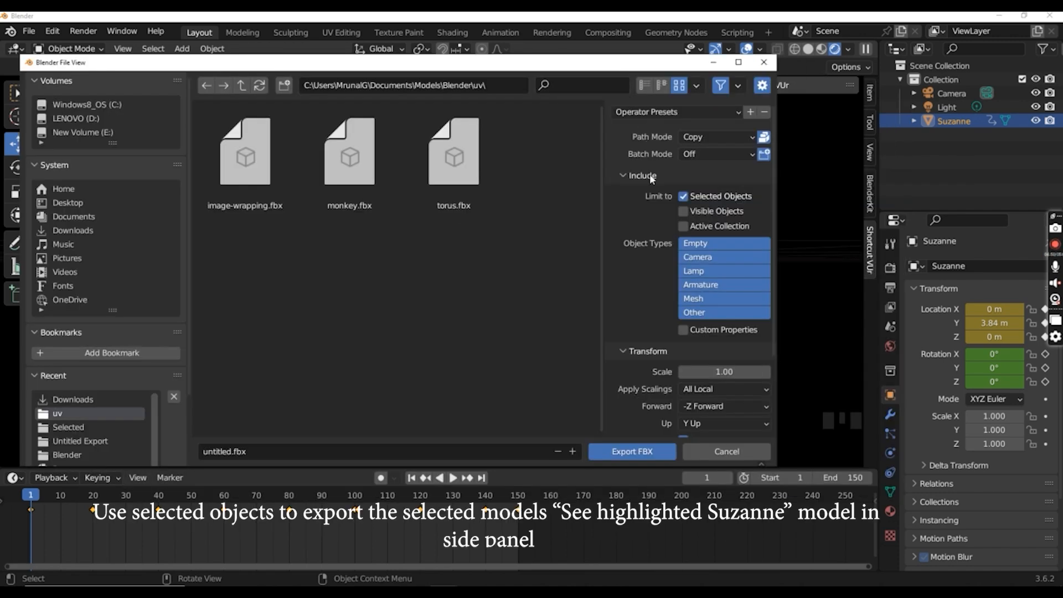
Step: In the Bake Animation export settings, turn off NLA Strips and All Actions
scroll(679, 344, "down", 5)
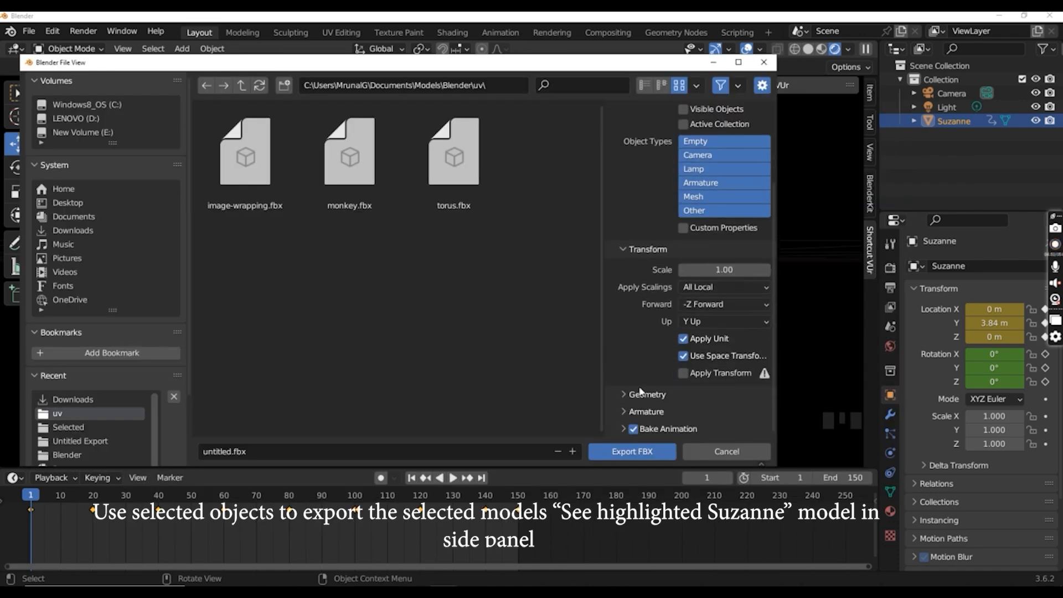
left_click(624, 429)
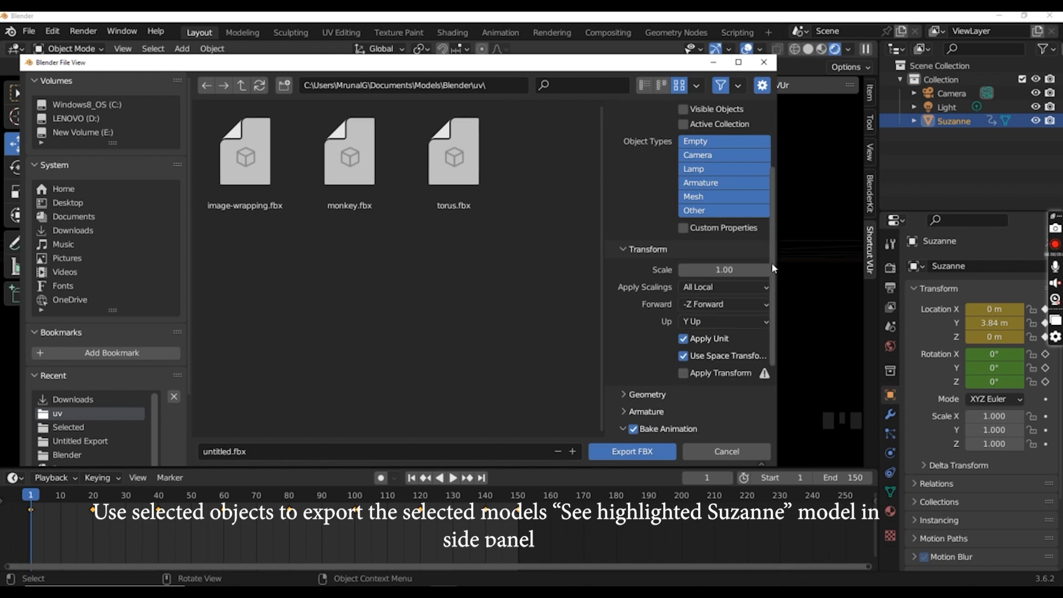
scroll(759, 332, "down", 5)
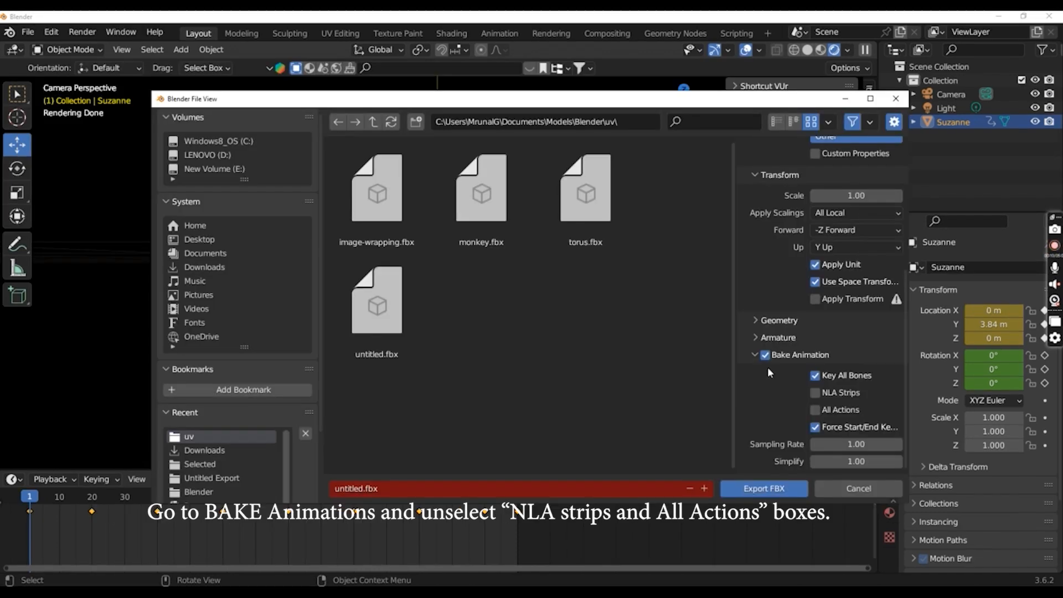
left_click_drag(816, 412, 815, 392)
Step: Name the export file suzanne.fbx and export it as FBX
left_click(380, 487)
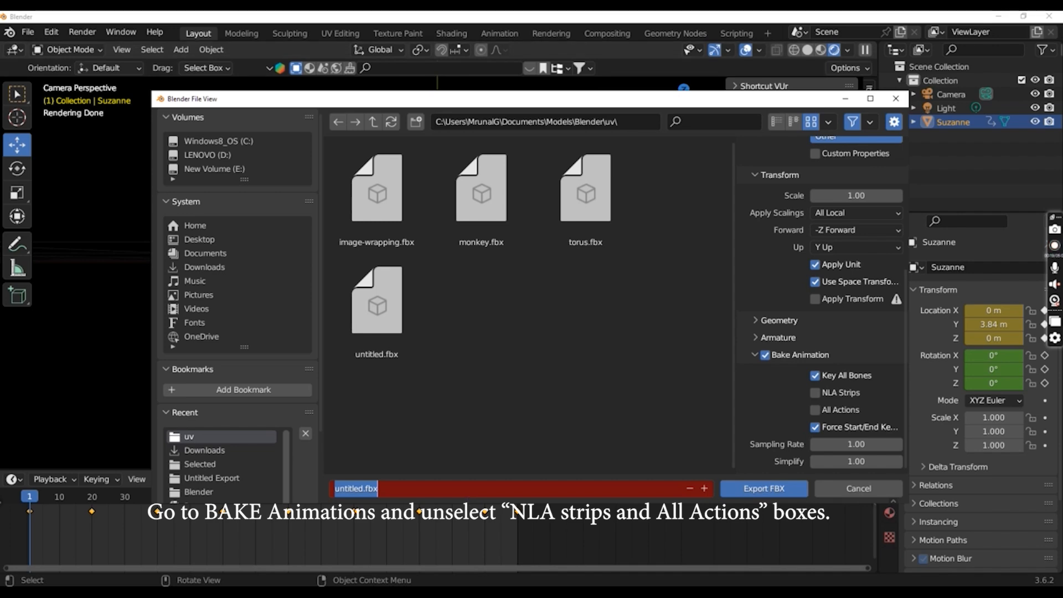
type("suzan")
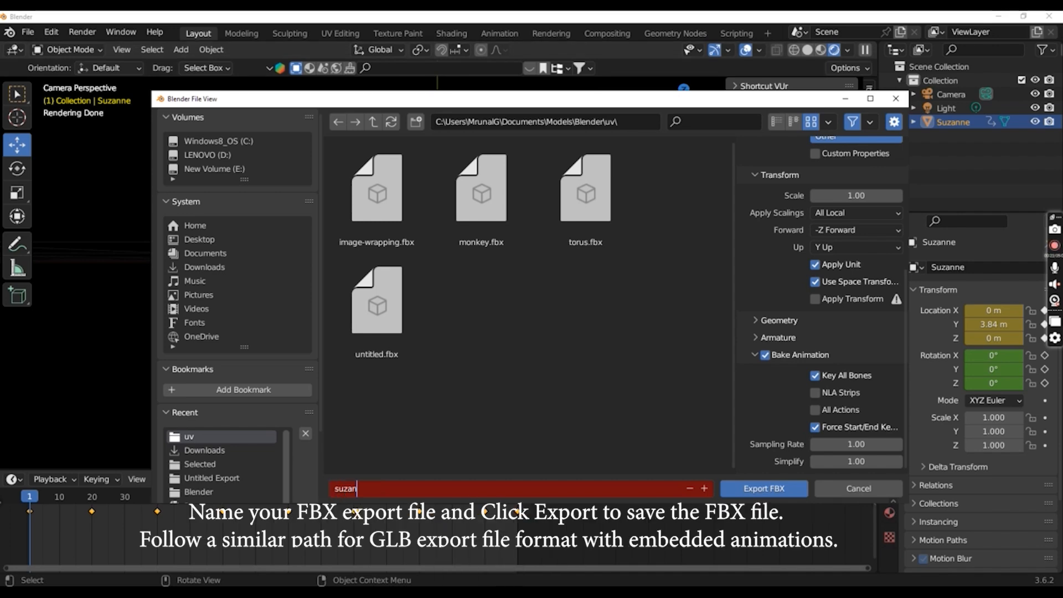
type("ne.fbx")
left_click(751, 490)
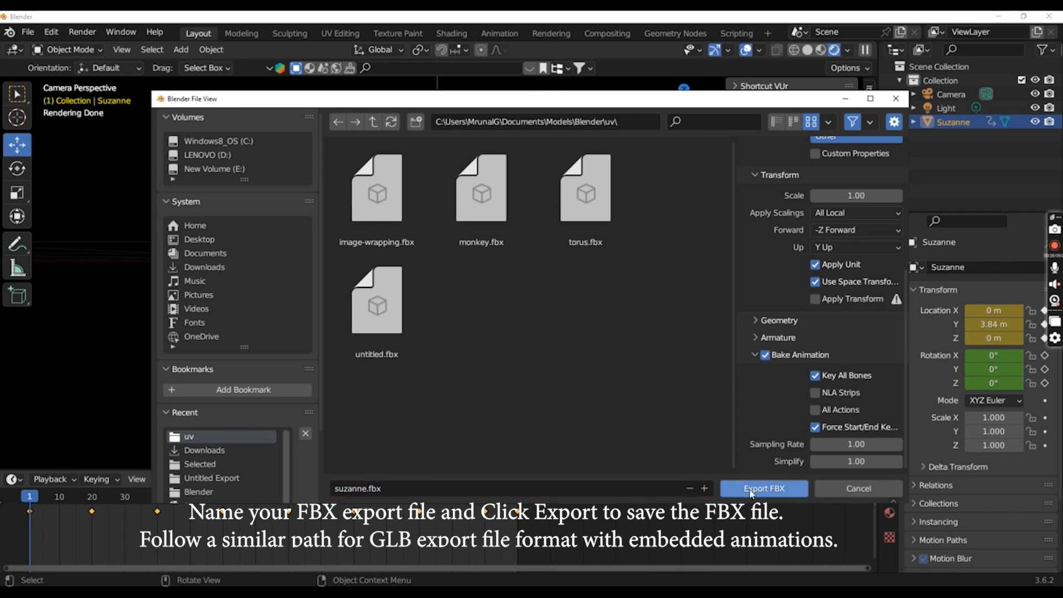
left_click(750, 490)
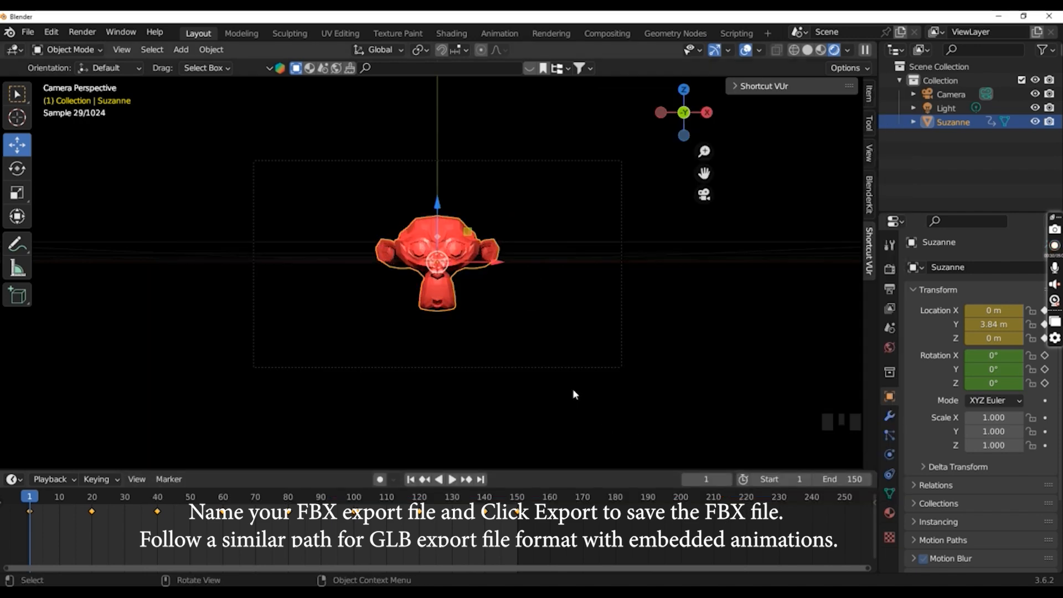